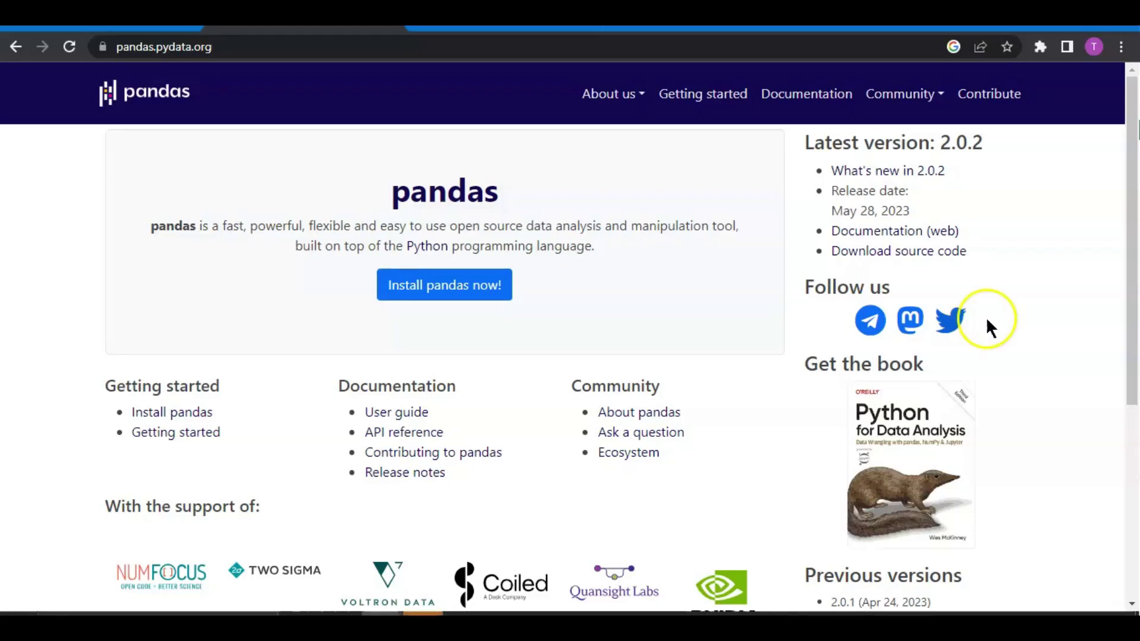
Highlight the 'pandas' heading word and the phrase 'data analysis' on the pandas homepage
{"action": "double_click", "coordinate": [441, 191]}
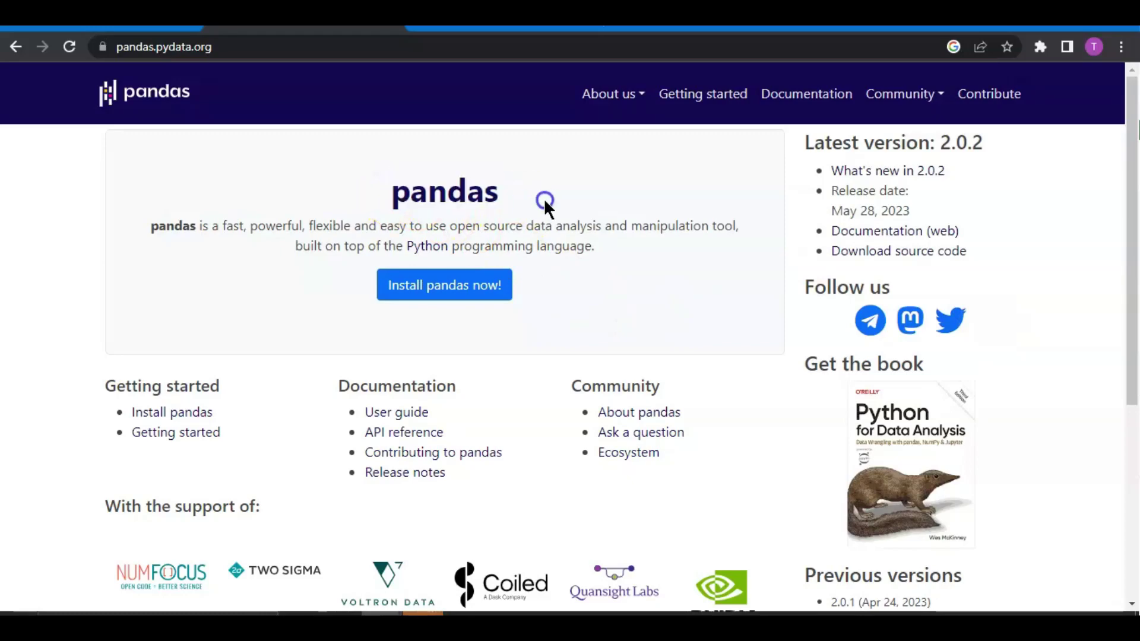
{"action": "left_click", "coordinate": [544, 198]}
{"action": "left_click_drag", "start_coordinate": [524, 226], "coordinate": [615, 225]}
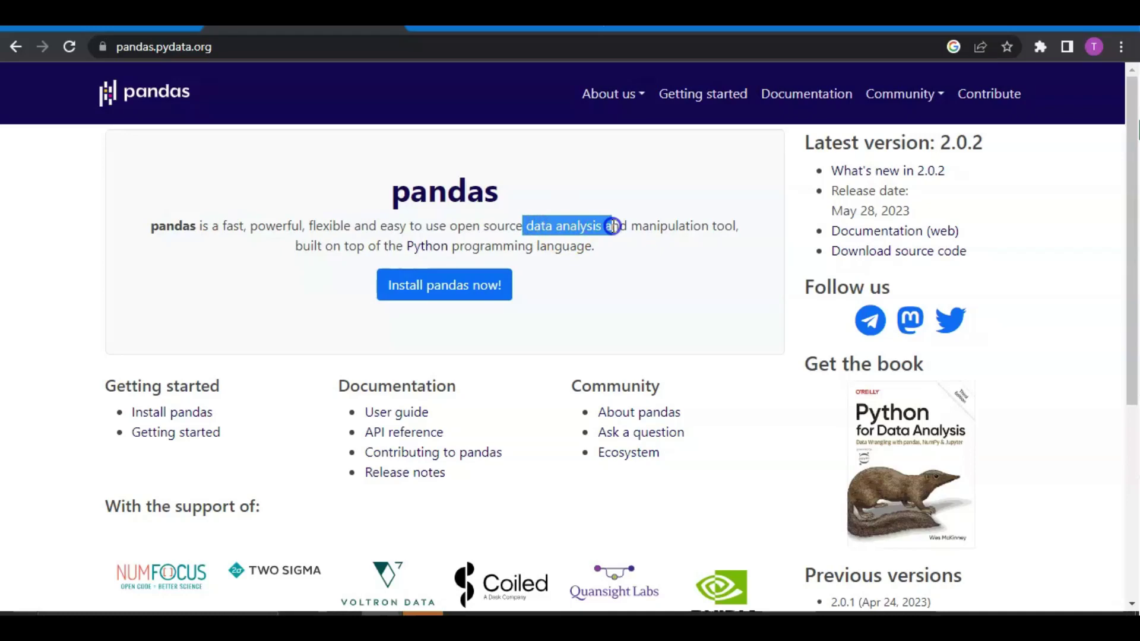
{"action": "left_click", "coordinate": [597, 253]}
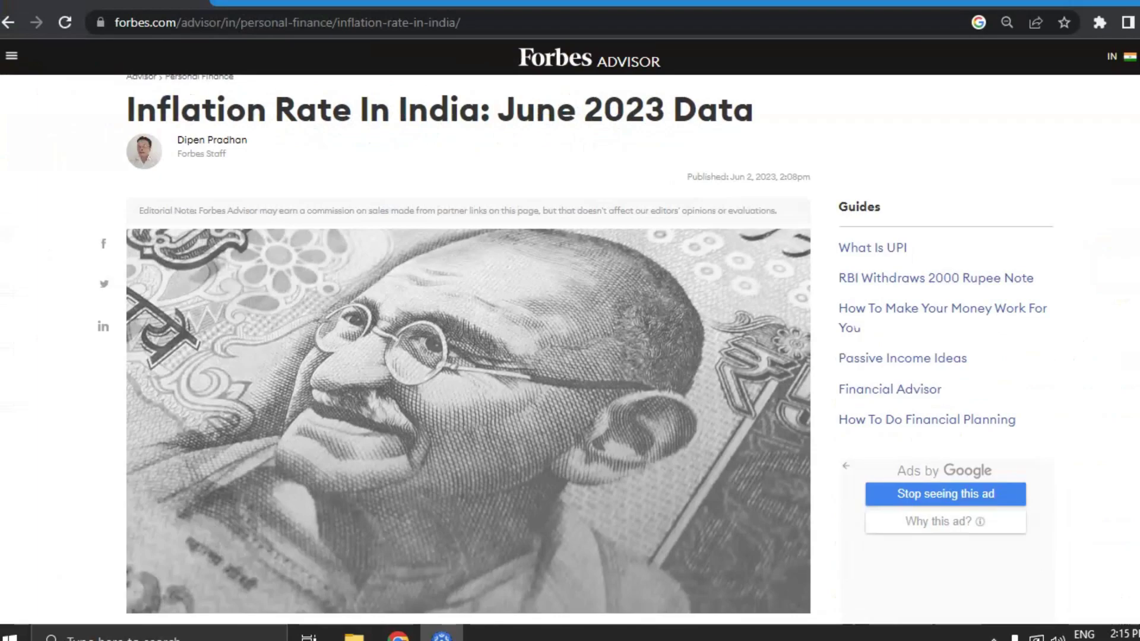
{"action": "scroll", "coordinate": [468, 347], "scroll_direction": "down", "scroll_amount": 8}
{"action": "scroll", "coordinate": [468, 348], "scroll_direction": "down", "scroll_amount": 5}
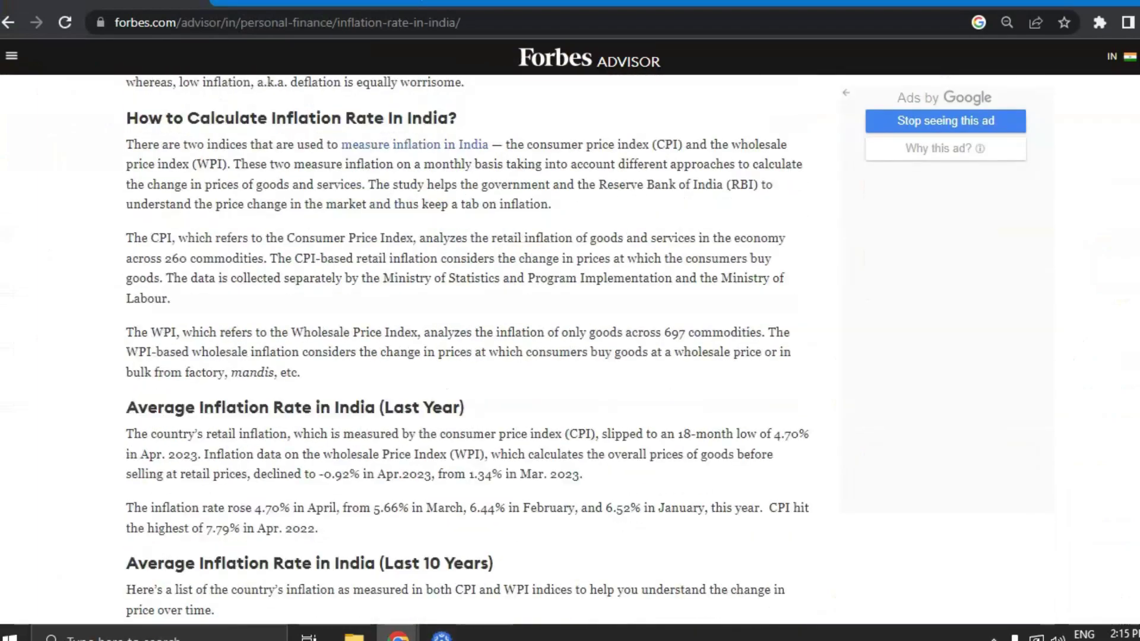
{"action": "scroll", "coordinate": [469, 347], "scroll_direction": "down", "scroll_amount": 4}
{"action": "scroll", "coordinate": [468, 347], "scroll_direction": "down", "scroll_amount": 1}
{"action": "scroll", "coordinate": [469, 348], "scroll_direction": "down", "scroll_amount": 1}
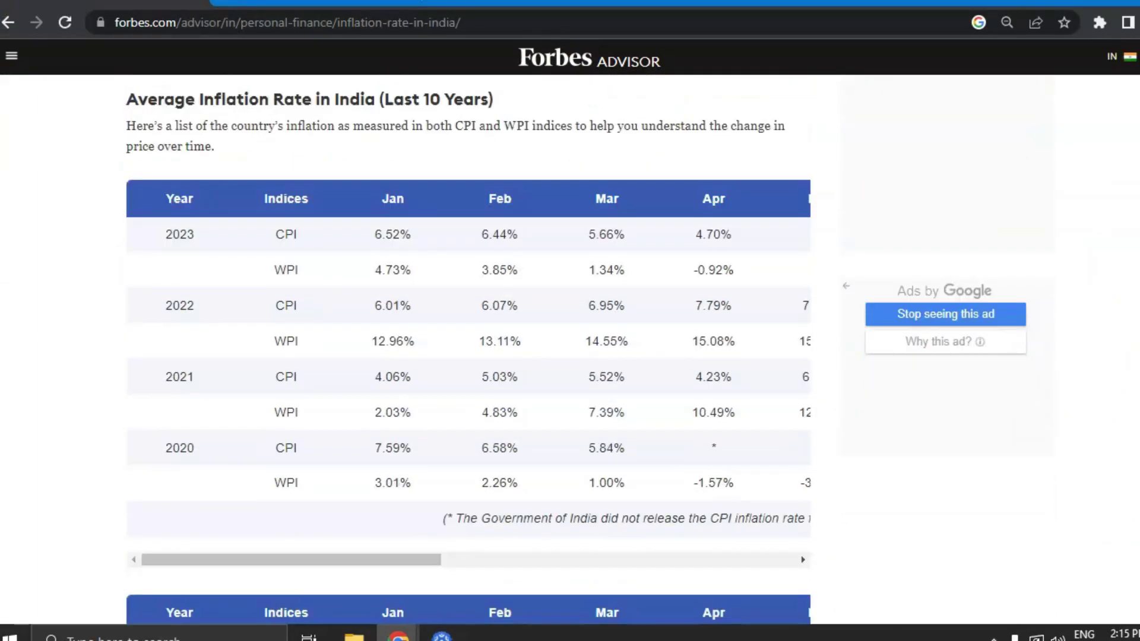
{"action": "scroll", "coordinate": [469, 348], "scroll_direction": "down", "scroll_amount": 3}
{"action": "scroll", "coordinate": [468, 348], "scroll_direction": "down", "scroll_amount": 4}
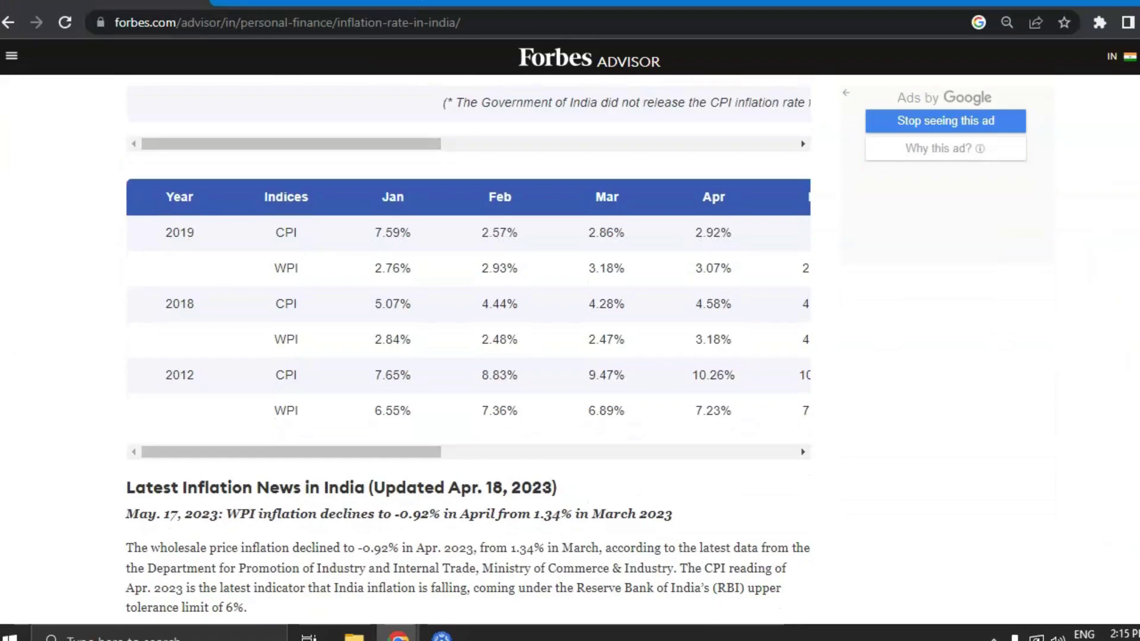
{"action": "scroll", "coordinate": [469, 348], "scroll_direction": "down", "scroll_amount": 3}
{"action": "scroll", "coordinate": [468, 347], "scroll_direction": "down", "scroll_amount": 5}
{"action": "scroll", "coordinate": [469, 348], "scroll_direction": "up", "scroll_amount": 1}
{"action": "scroll", "coordinate": [469, 347], "scroll_direction": "up", "scroll_amount": 10}
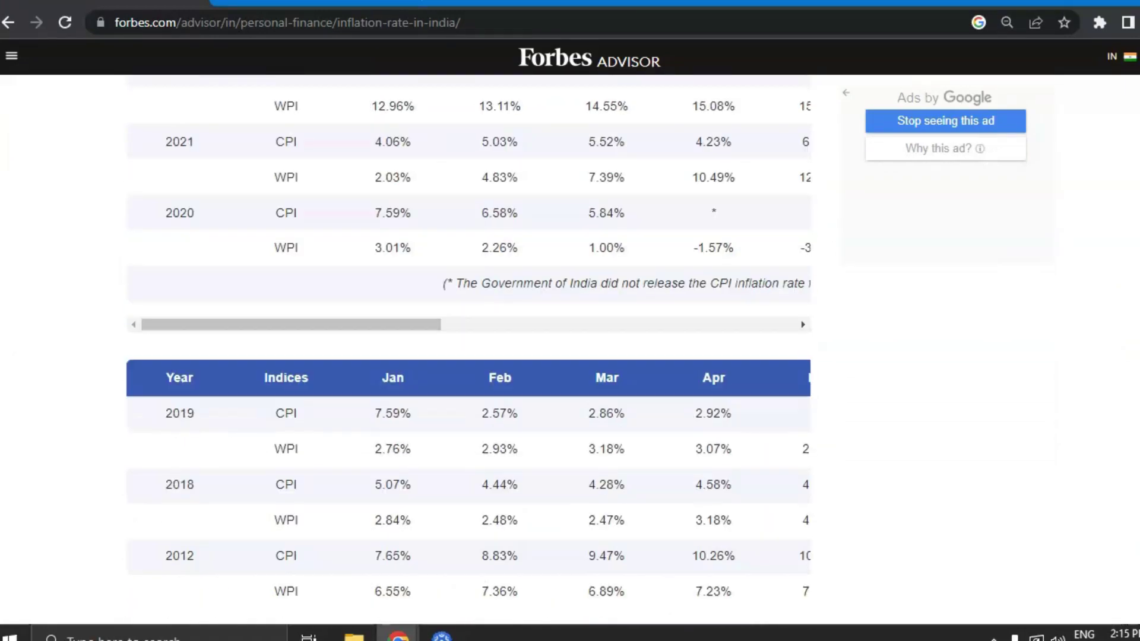
{"action": "scroll", "coordinate": [469, 348], "scroll_direction": "up", "scroll_amount": 5}
{"action": "scroll", "coordinate": [469, 347], "scroll_direction": "up", "scroll_amount": 5}
{"action": "scroll", "coordinate": [469, 348], "scroll_direction": "up", "scroll_amount": 4}
{"action": "scroll", "coordinate": [469, 348], "scroll_direction": "down", "scroll_amount": 7}
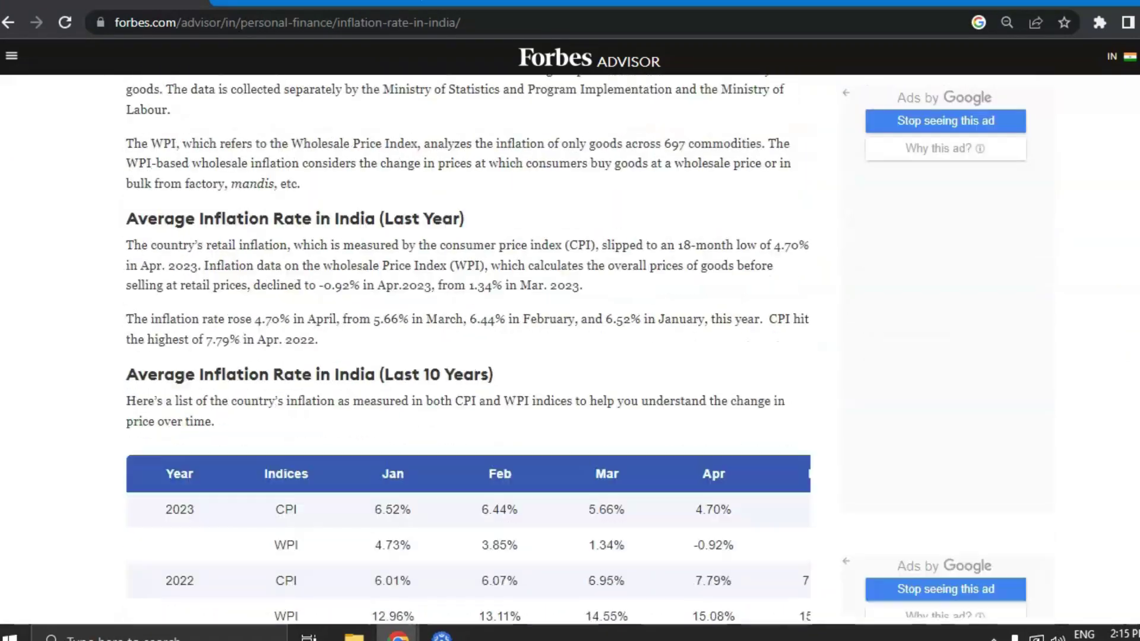
{"action": "scroll", "coordinate": [469, 347], "scroll_direction": "down", "scroll_amount": 3}
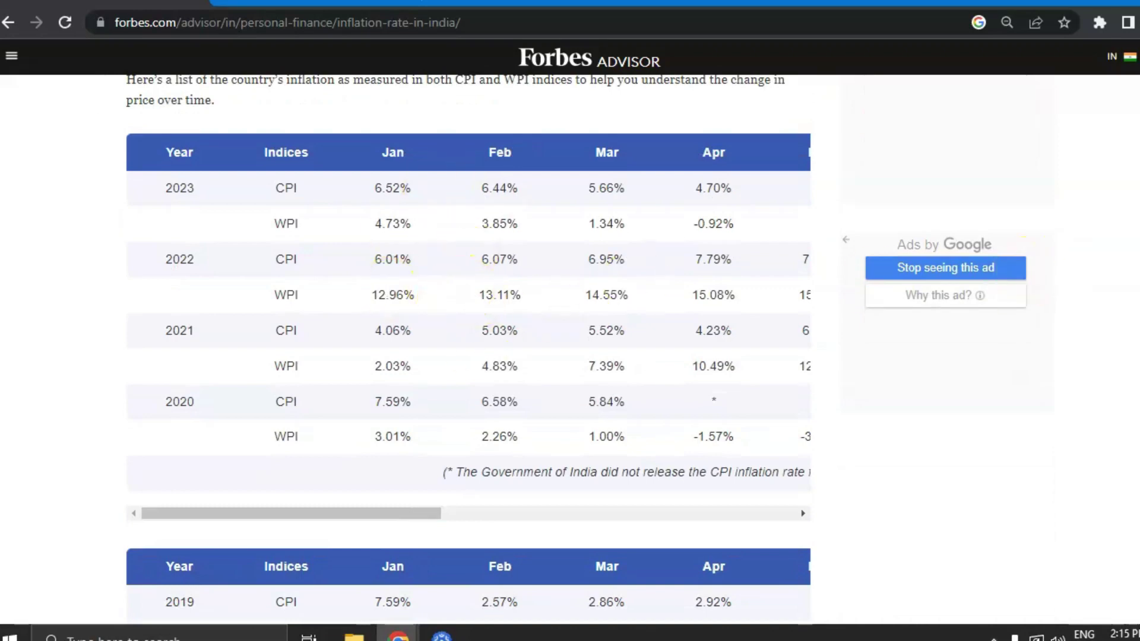
{"action": "scroll", "coordinate": [448, 535], "scroll_direction": "down", "scroll_amount": 3}
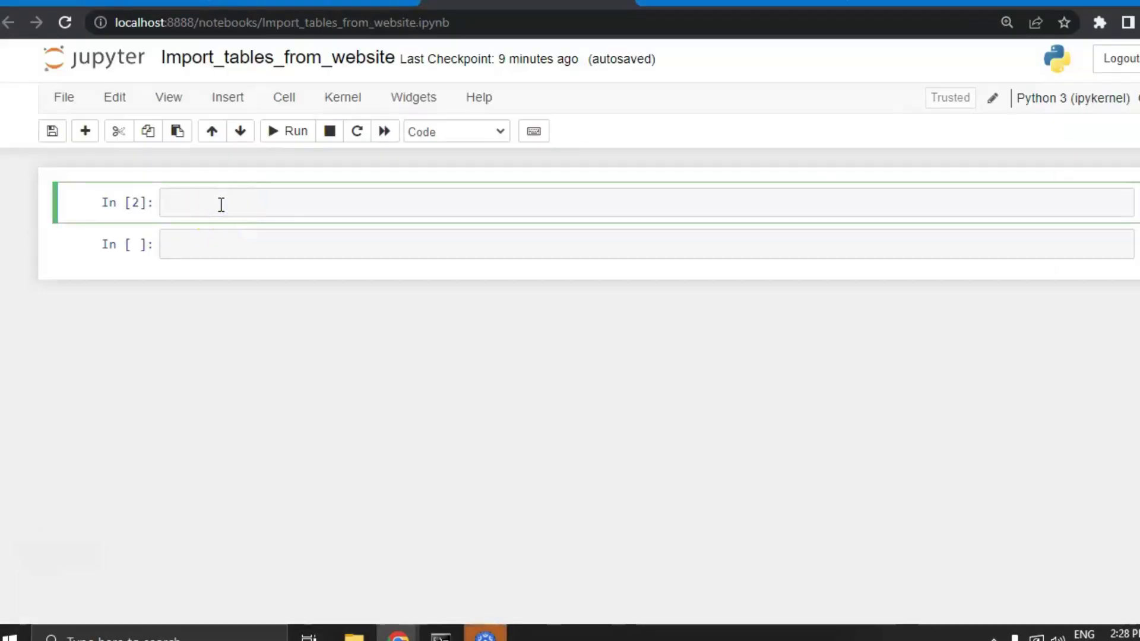
{"action": "type", "text": "im"}
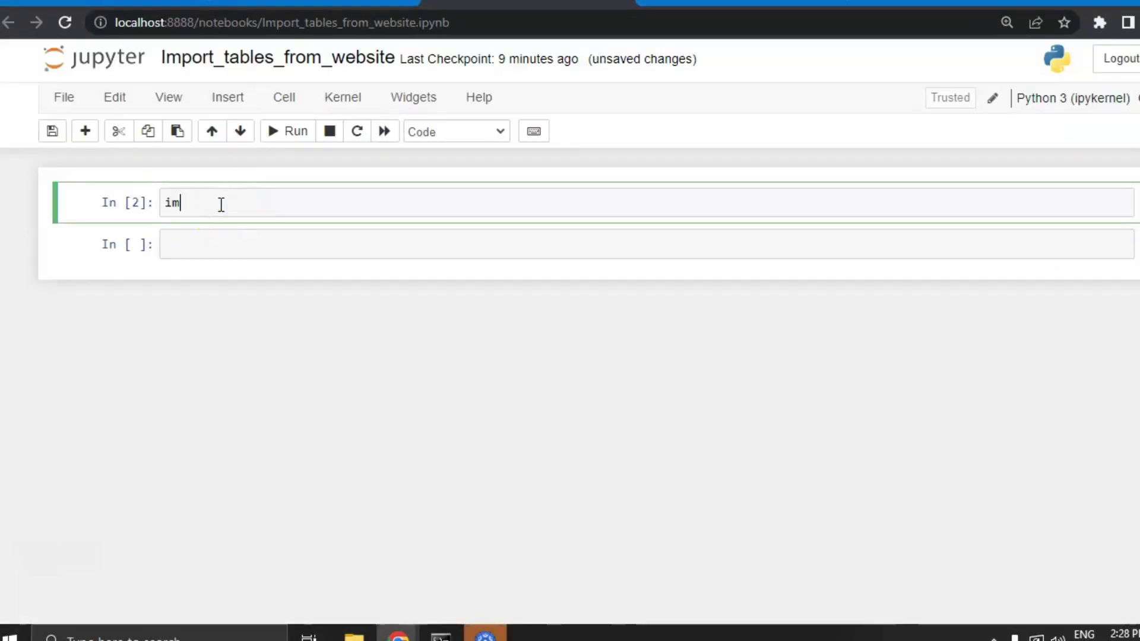
{"action": "type", "text": "port pand"}
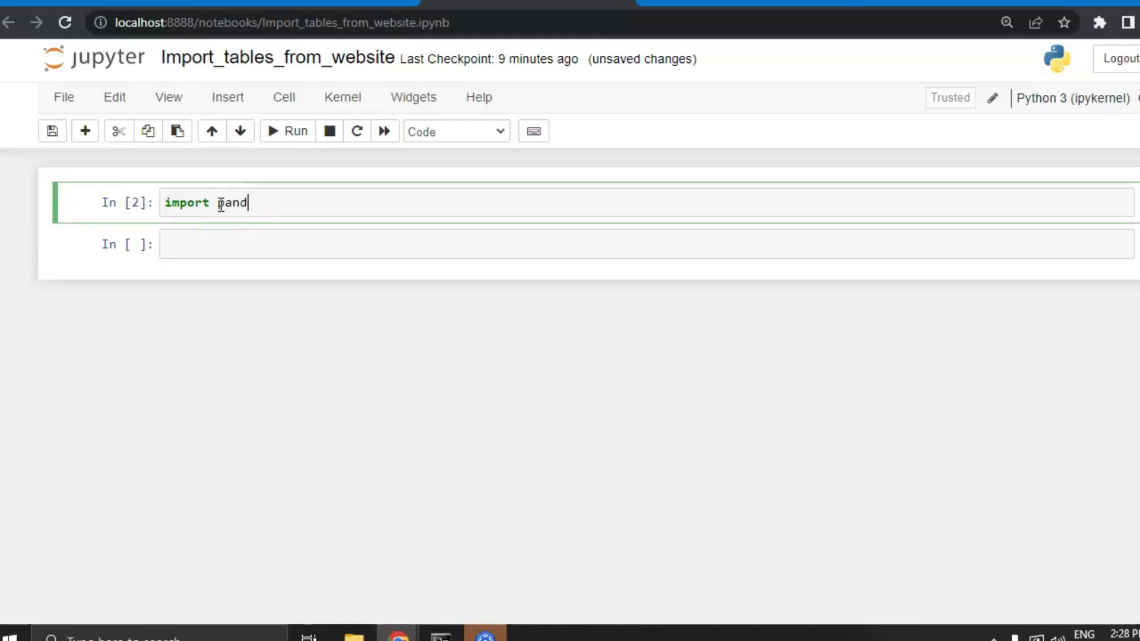
{"action": "type", "text": "as as pd"}
Run the pandas import cell
{"action": "key", "text": "Return"}
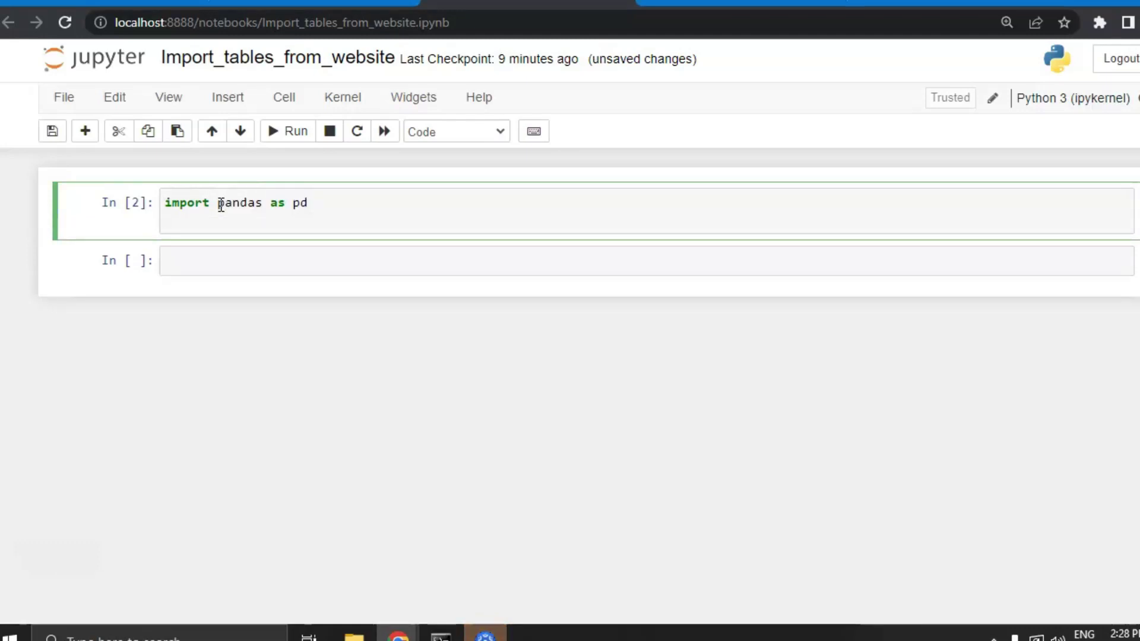
{"action": "key", "text": "BackSpace"}
{"action": "key", "text": "shift+Return"}
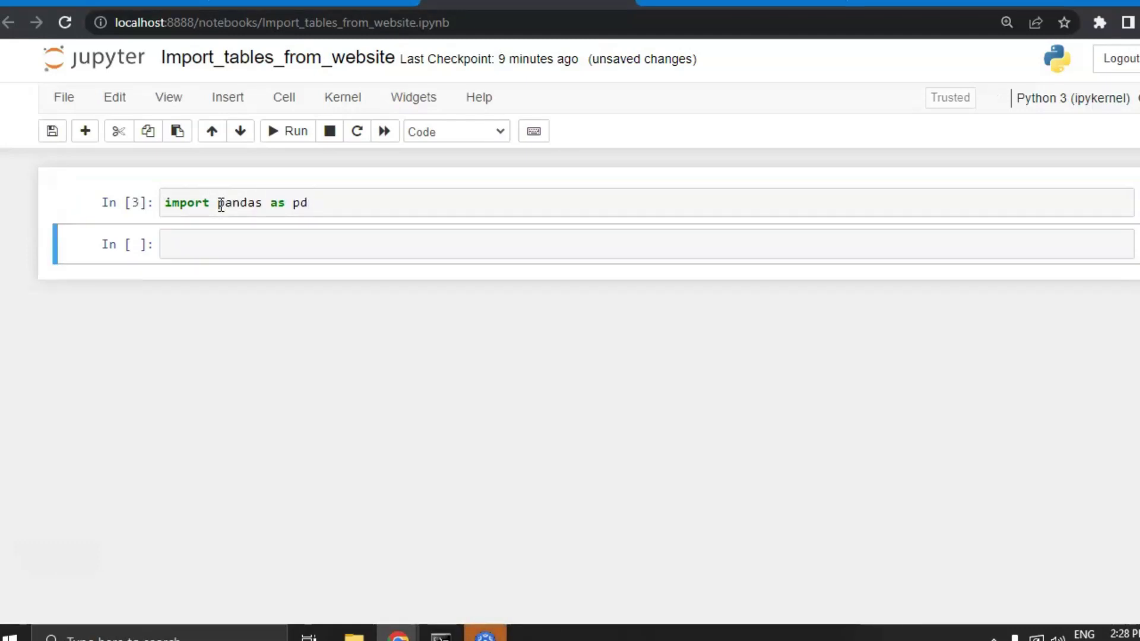
{"action": "key", "text": "f"}
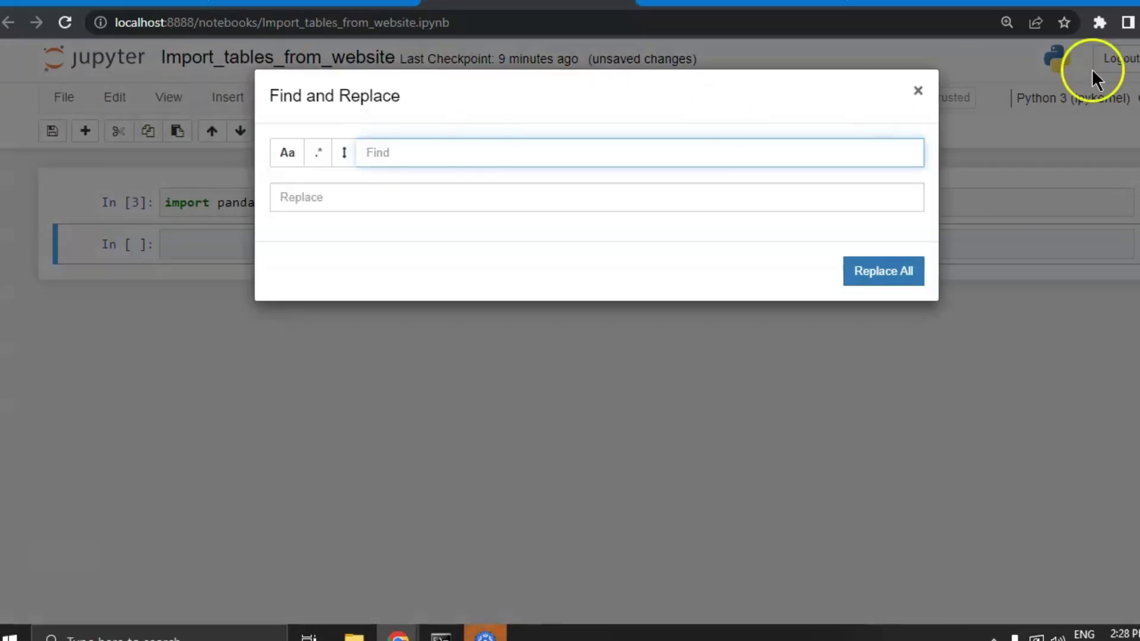
{"action": "left_click", "coordinate": [918, 91]}
Write forbes = pd.read_csv in the second cell, then glance at the Forbes inflation table
{"action": "left_click", "coordinate": [233, 244]}
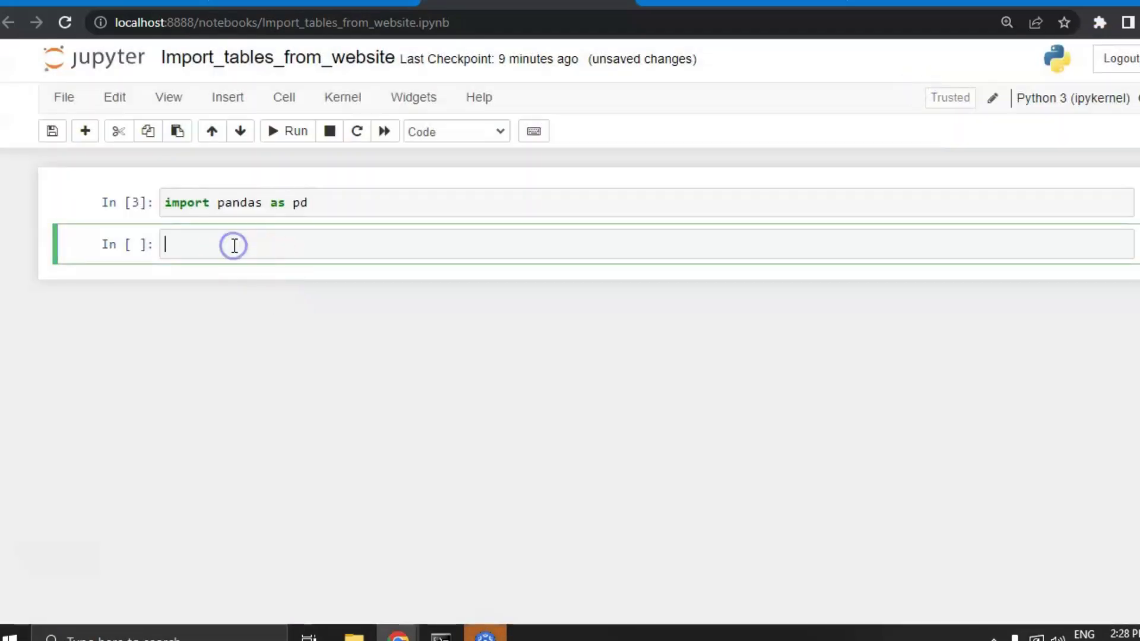
{"action": "type", "text": "forbes "}
{"action": "type", "text": "= "}
{"action": "type", "text": "pd"}
{"action": "type", "text": ".read_cs"}
{"action": "type", "text": "v"}
{"action": "left_click_drag", "start_coordinate": [233, 245], "coordinate": [322, 241]}
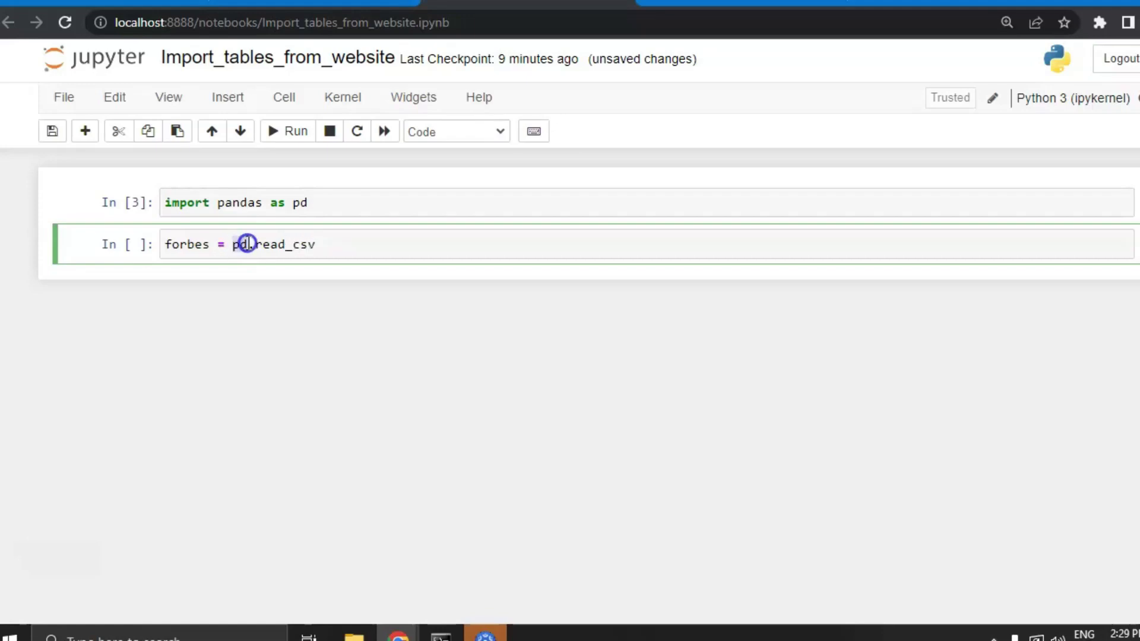
{"action": "left_click", "coordinate": [322, 241]}
{"action": "left_click_drag", "start_coordinate": [324, 240], "coordinate": [293, 252]}
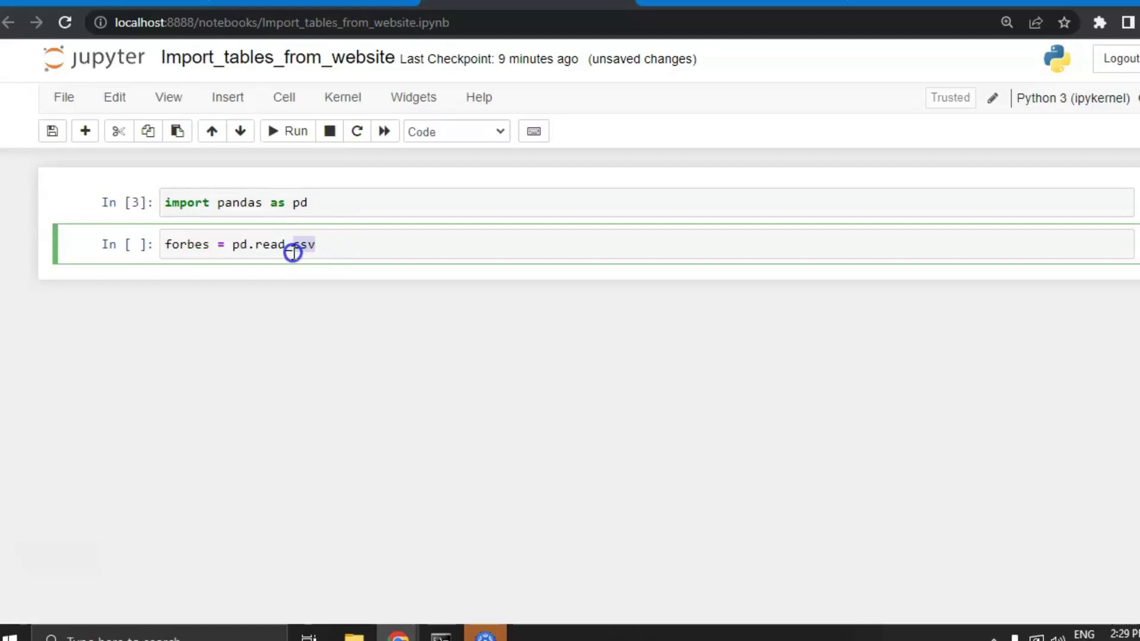
{"action": "left_click", "coordinate": [326, 242]}
{"action": "key", "text": "ctrl+Tab"}
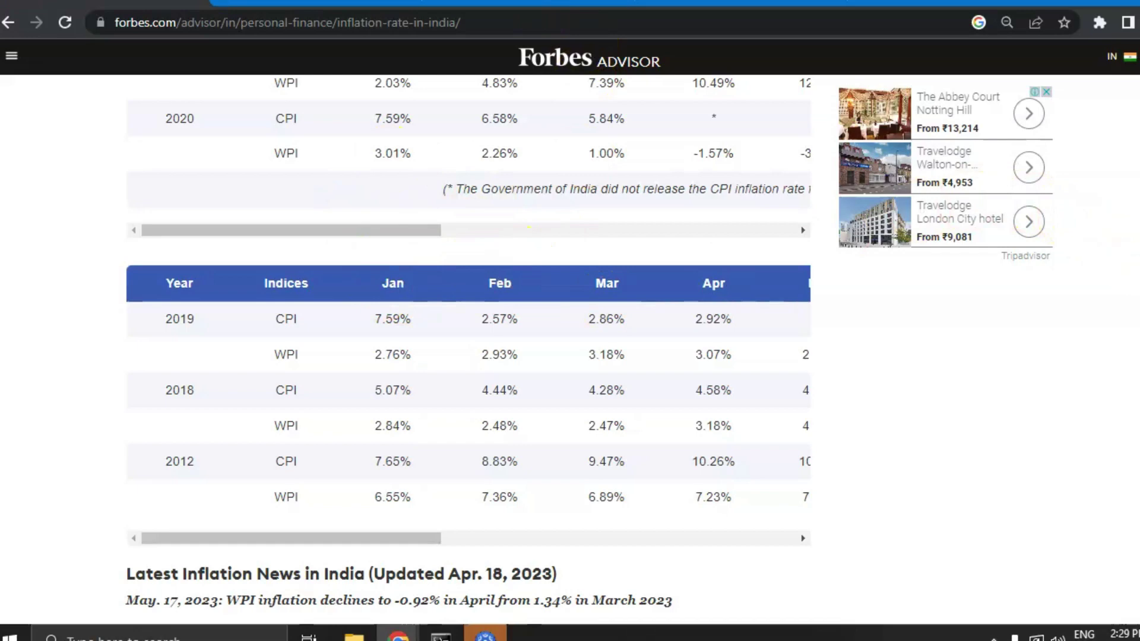
{"action": "scroll", "coordinate": [570, 357], "scroll_direction": "up", "scroll_amount": 1}
{"action": "scroll", "coordinate": [570, 356], "scroll_direction": "up", "scroll_amount": 2}
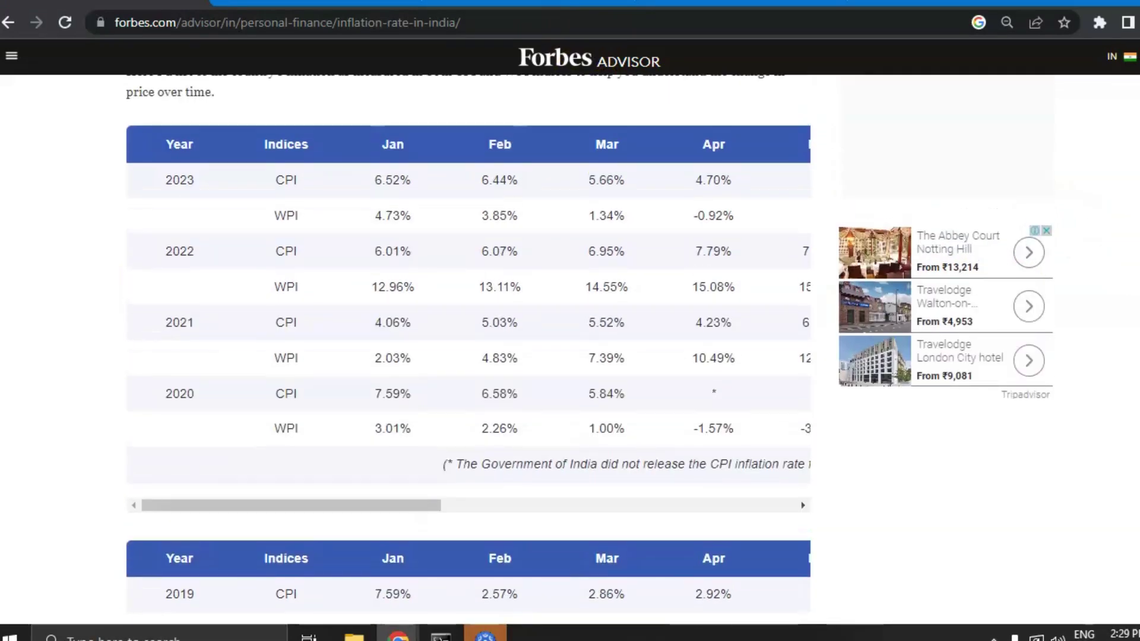
Change read_csv to read_html in the forbes line and add empty quotes for the address
{"action": "key", "text": "ctrl+Tab"}
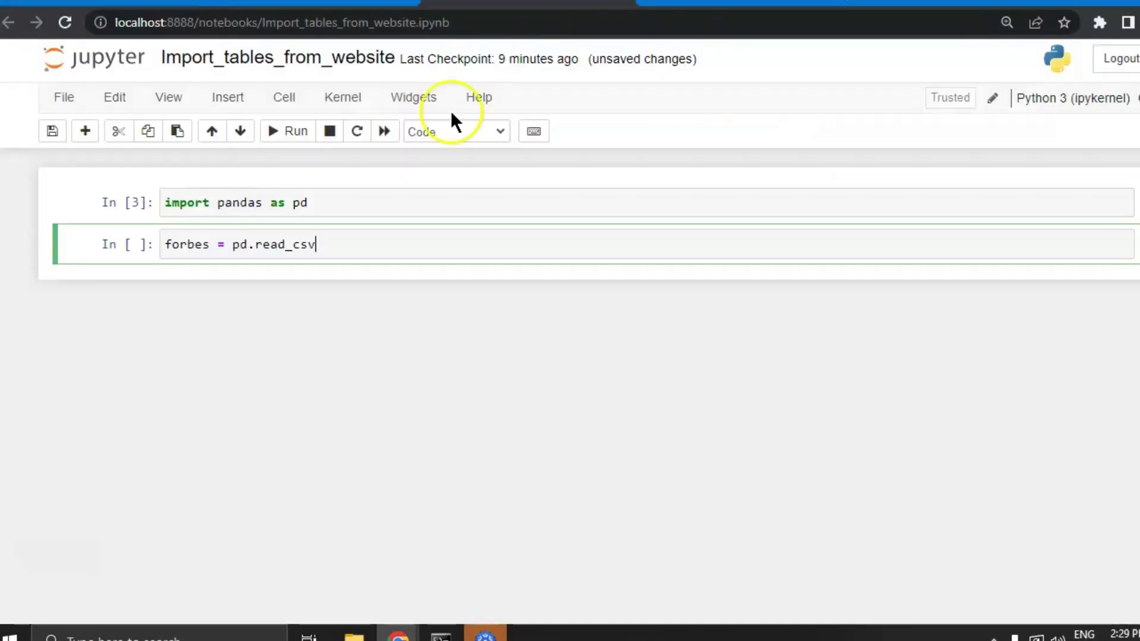
{"action": "key", "text": "BackSpace"}
{"action": "key", "text": "BackSpace"}
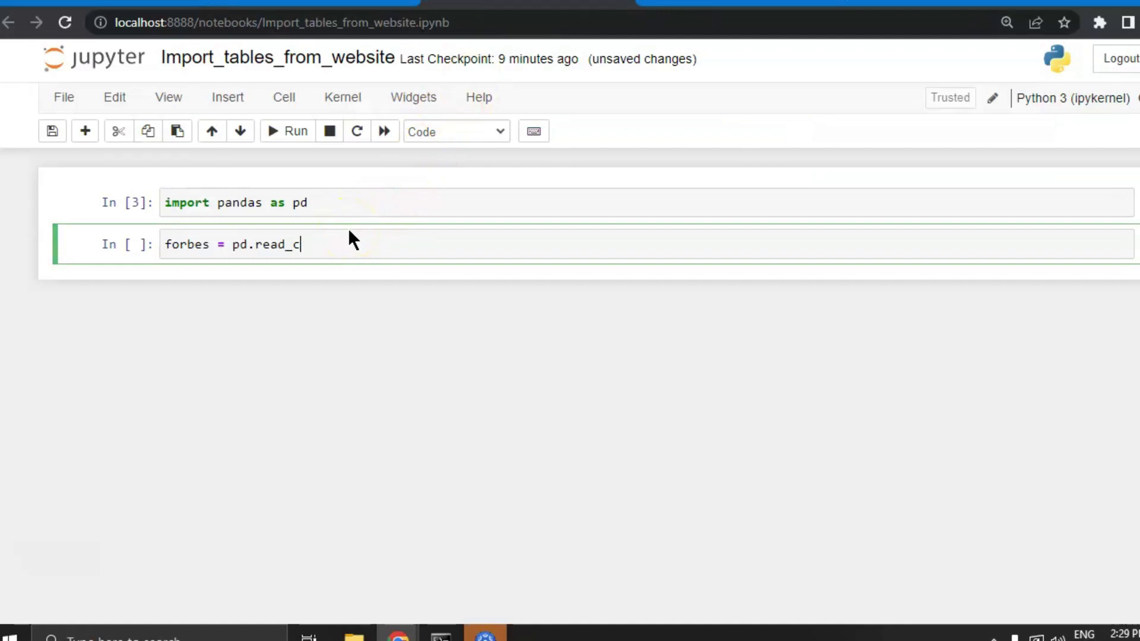
{"action": "key", "text": "BackSpace"}
{"action": "type", "text": "html"}
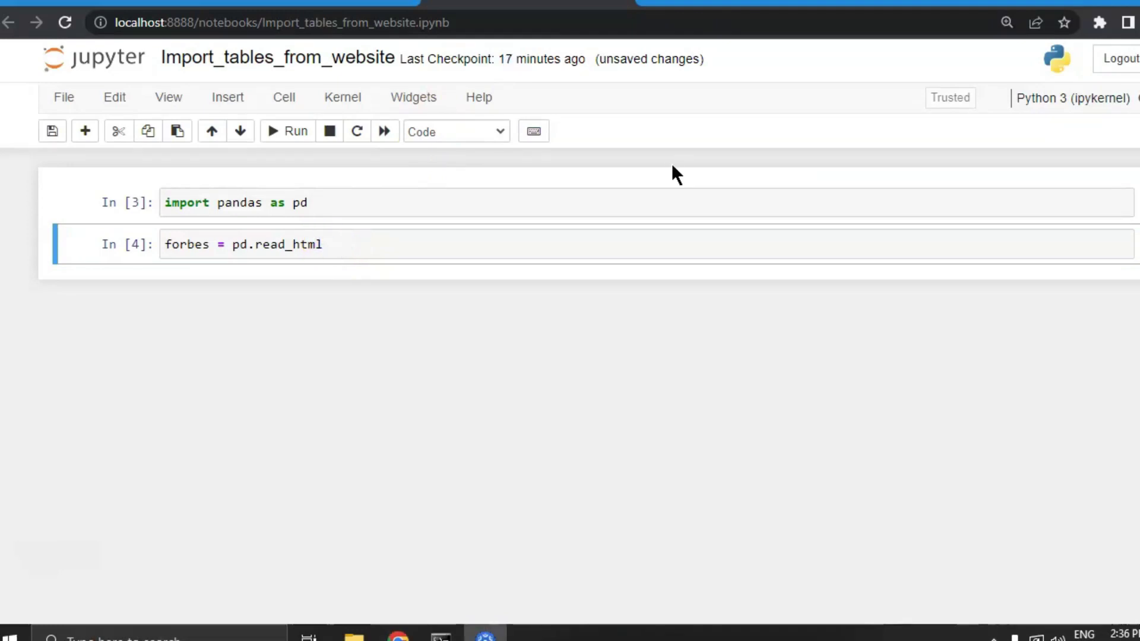
{"action": "left_click", "coordinate": [377, 247]}
{"action": "type", "text": "(\""}
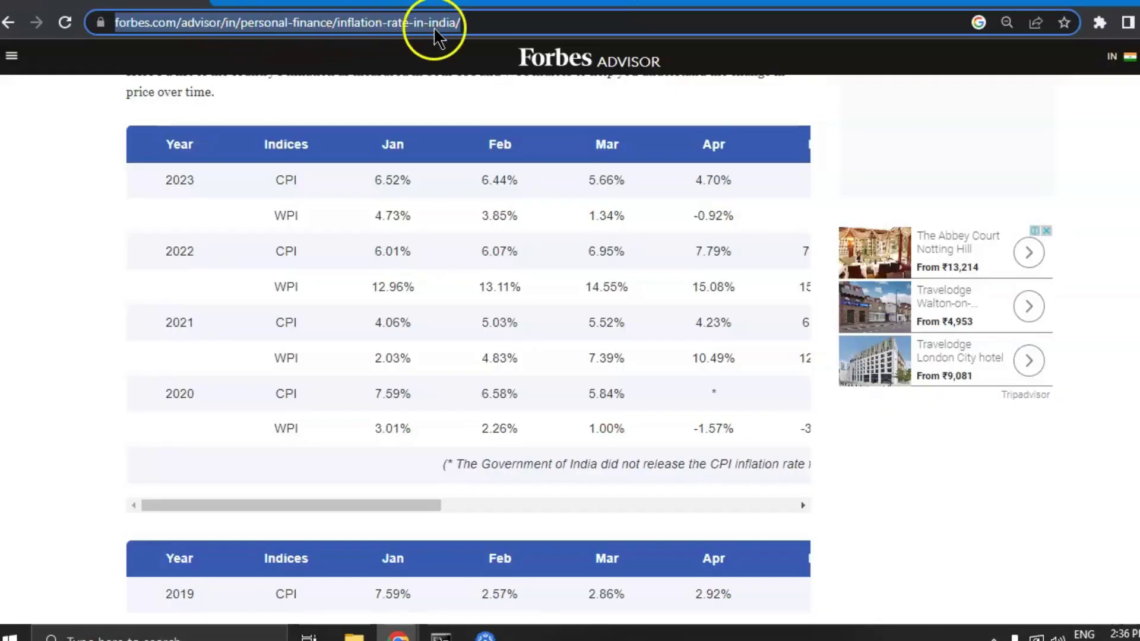
Paste the Forbes article URL into pd.read_html and run the cell to load its tables
{"action": "right_click", "coordinate": [437, 29]}
{"action": "left_click", "coordinate": [479, 125]}
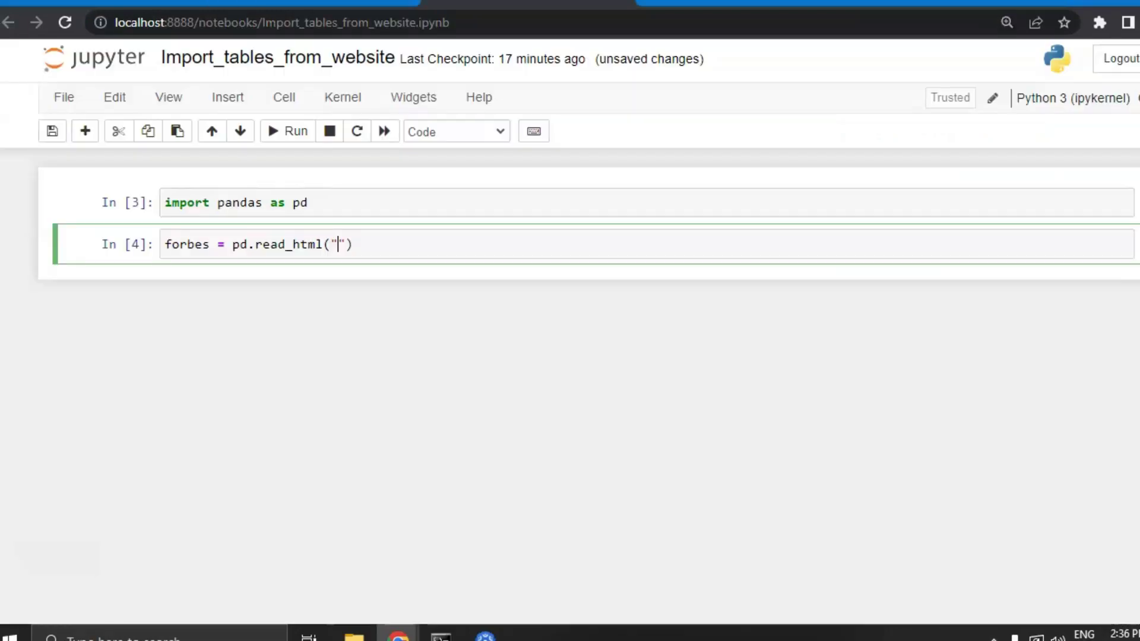
{"action": "key", "text": "ctrl+v"}
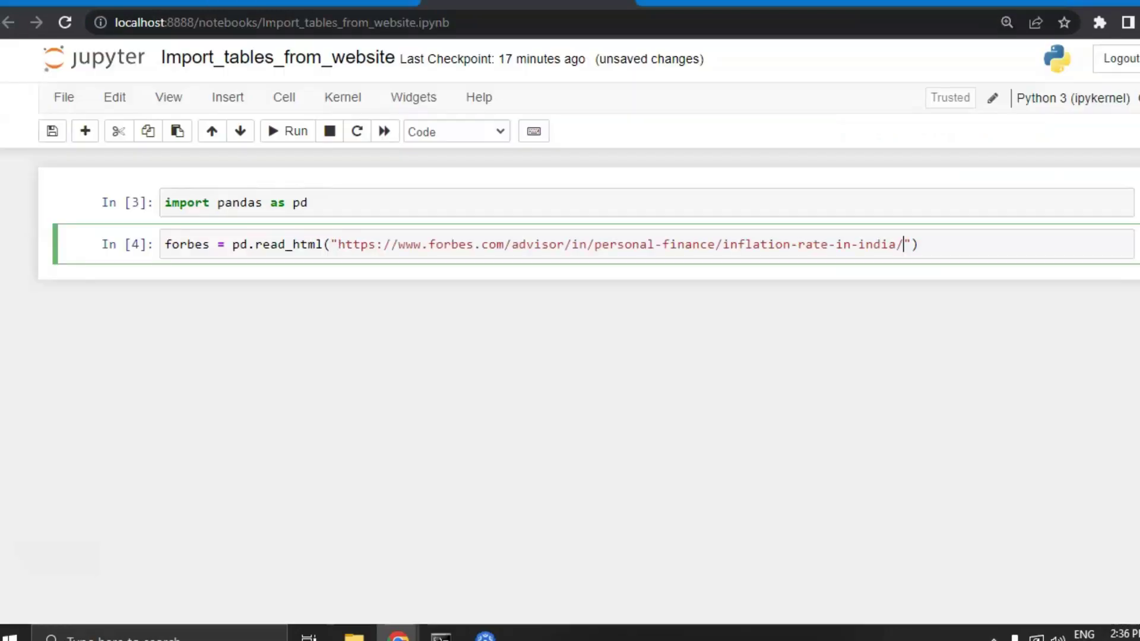
{"action": "key", "text": "shift+Return"}
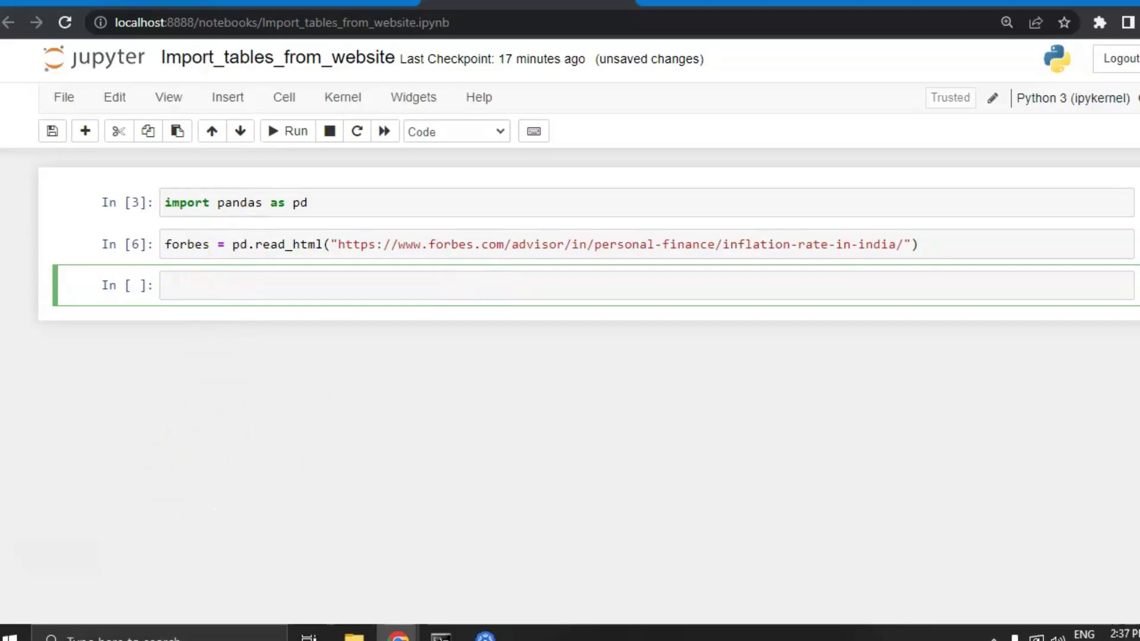
{"action": "left_click", "coordinate": [242, 3]}
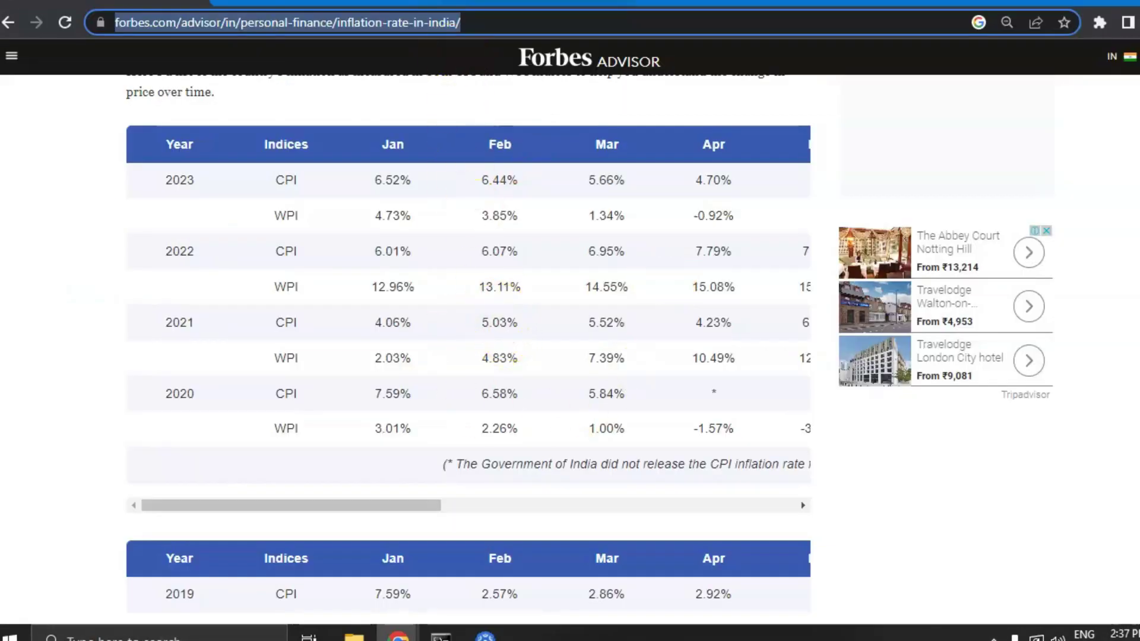
{"action": "left_click", "coordinate": [534, 3]}
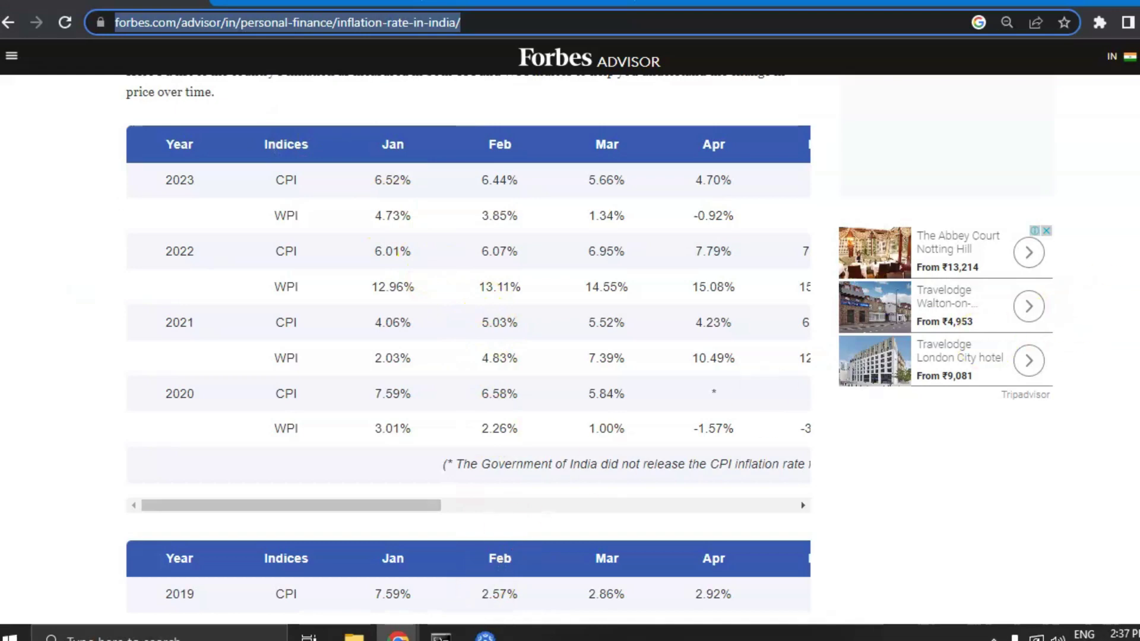
{"action": "scroll", "coordinate": [570, 357], "scroll_direction": "down", "scroll_amount": 2}
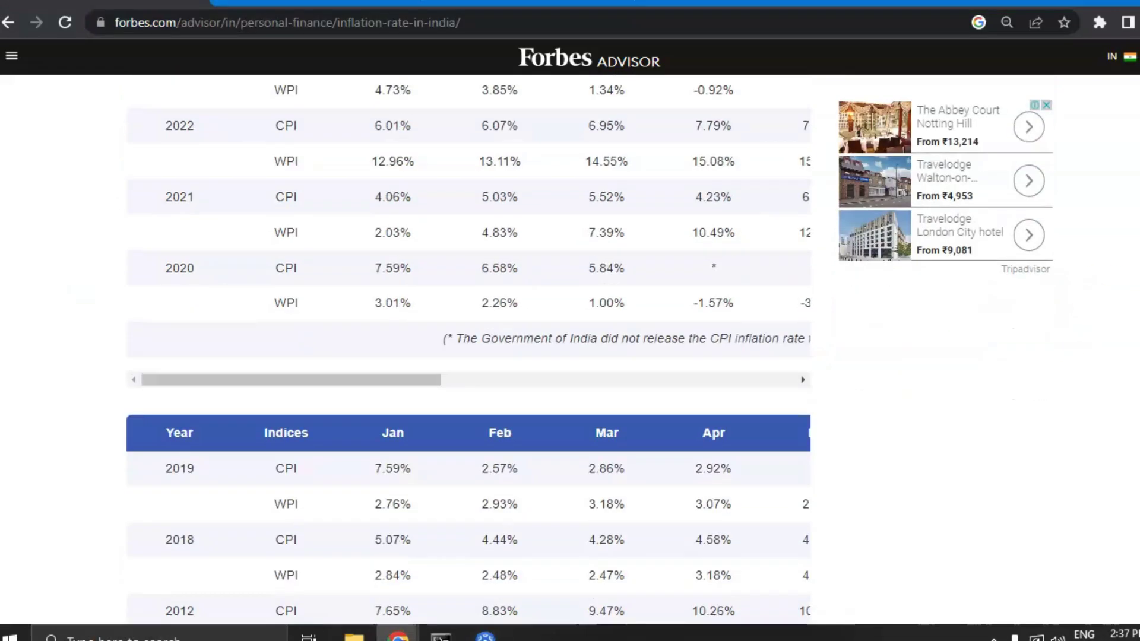
{"action": "scroll", "coordinate": [482, 278], "scroll_direction": "up", "scroll_amount": 1}
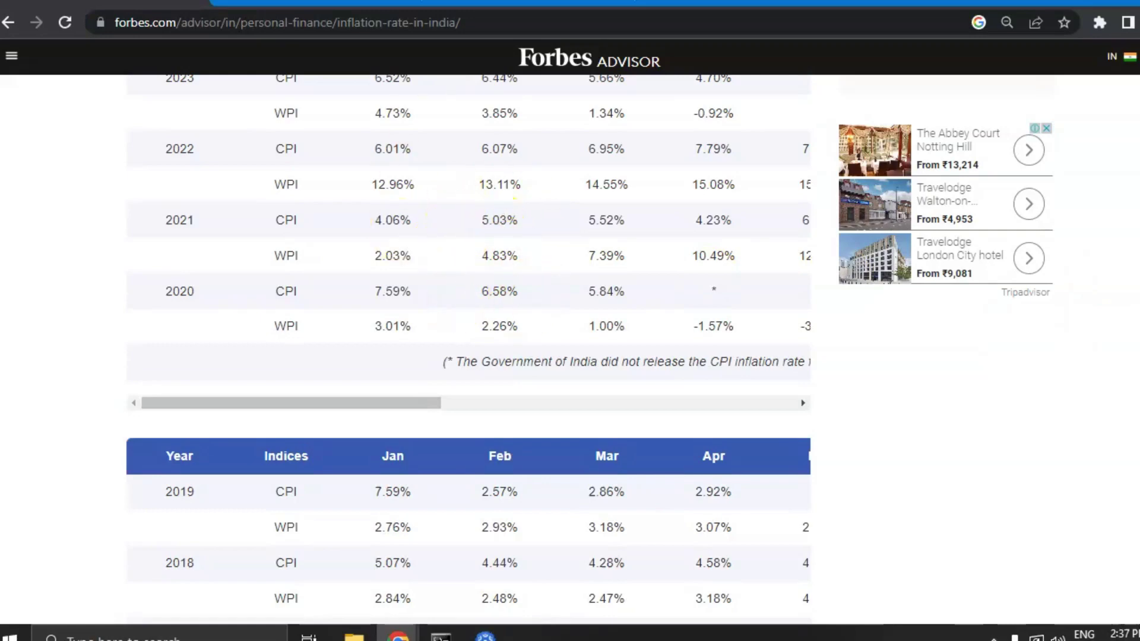
{"action": "key", "text": "ctrl+Tab"}
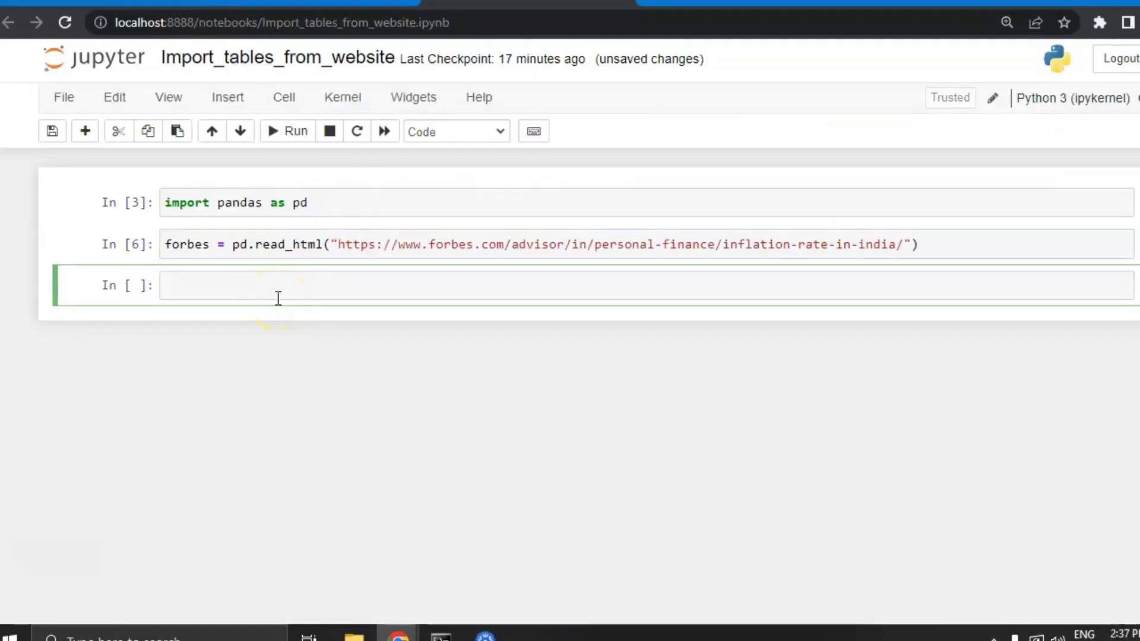
{"action": "type", "text": "for"}
{"action": "type", "text": "bes"}
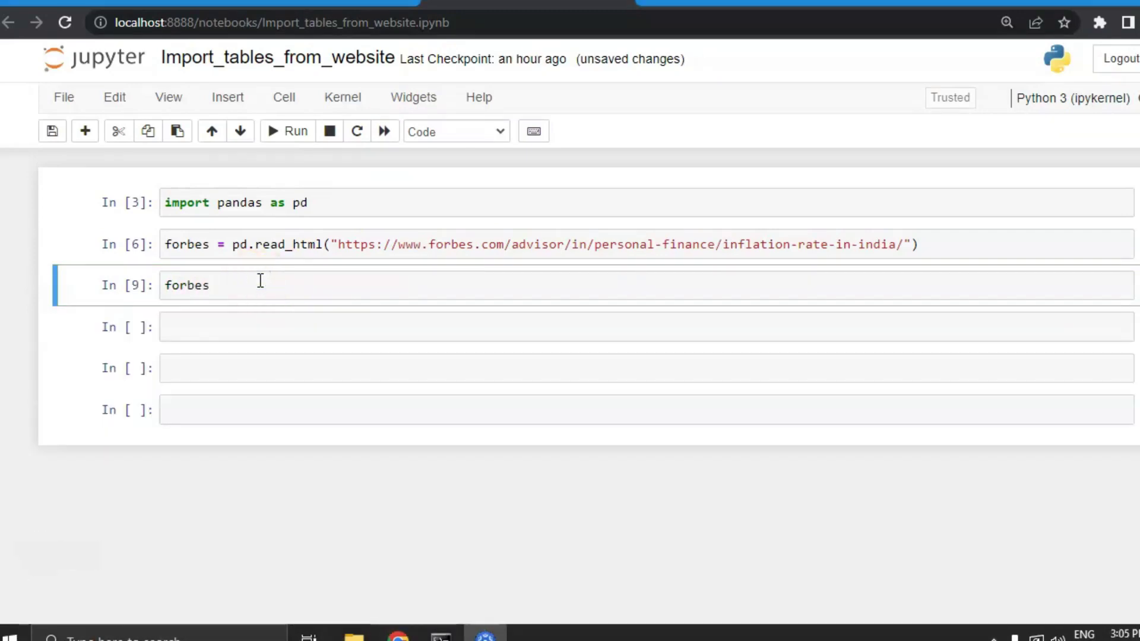
Assign forbes[0] to df, run it, and begin df.info() in the next cell
{"action": "left_click", "coordinate": [260, 280]}
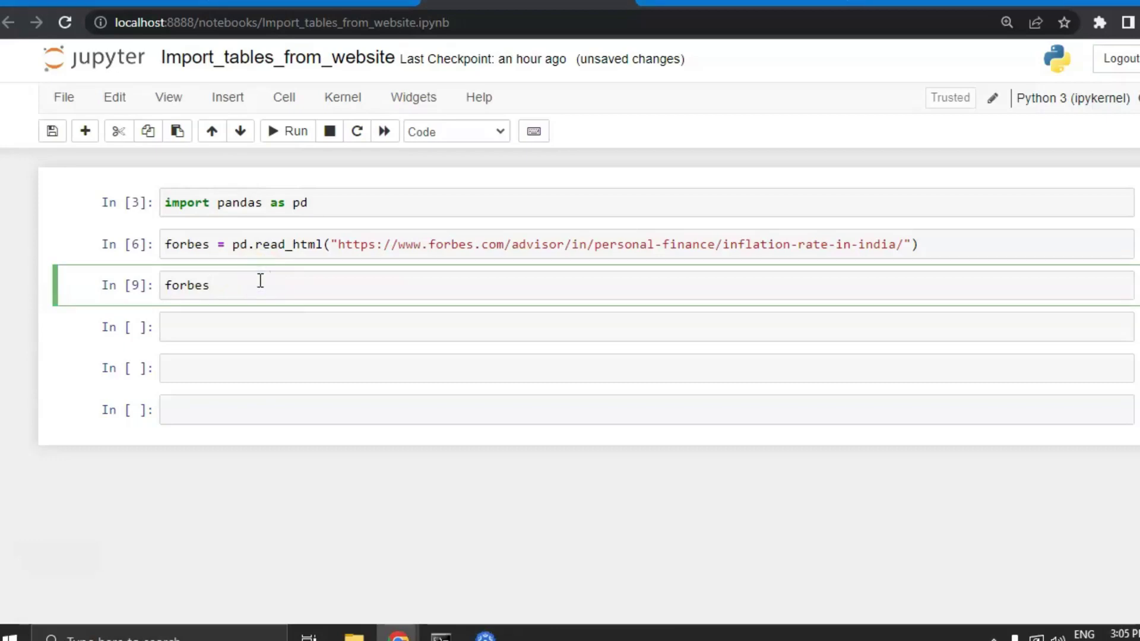
{"action": "type", "text": "[0"}
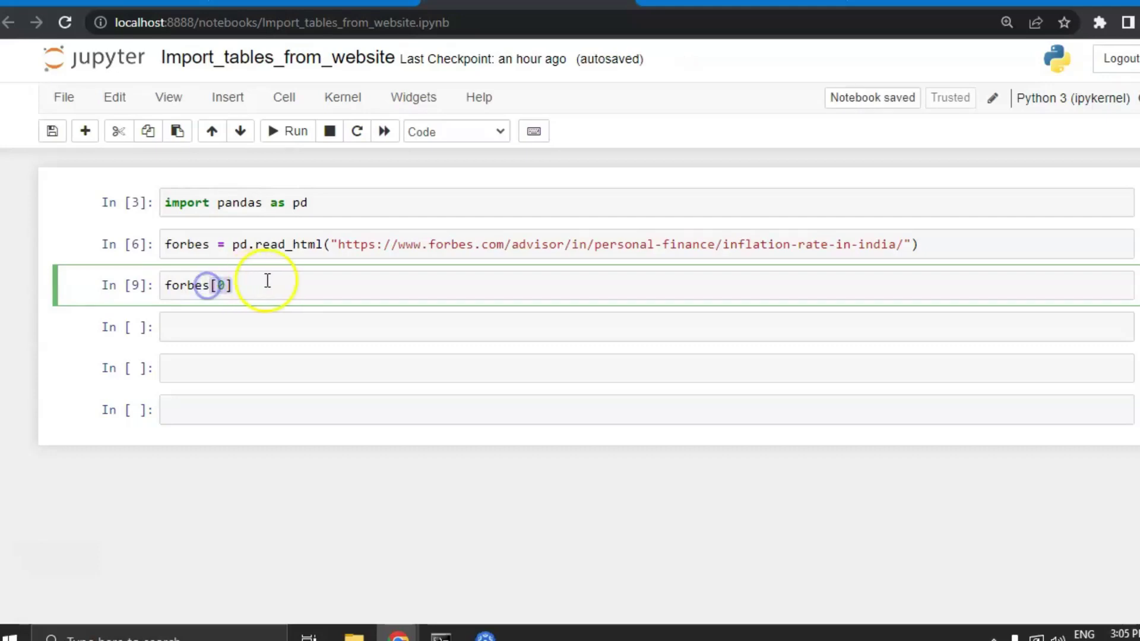
{"action": "left_click", "coordinate": [168, 291]}
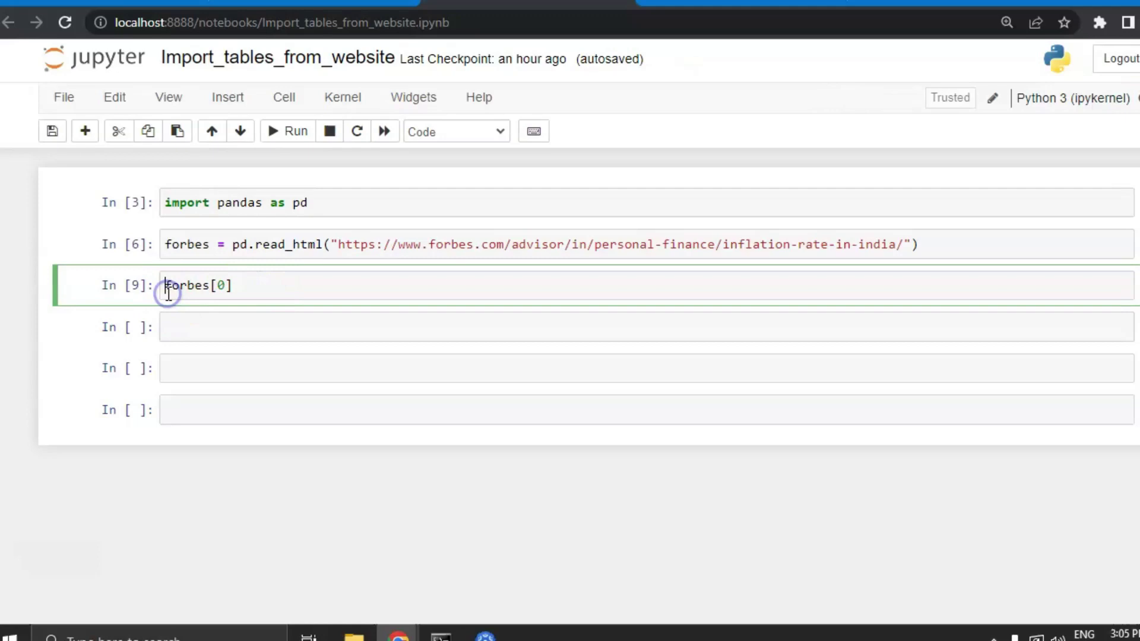
{"action": "type", "text": "df ="}
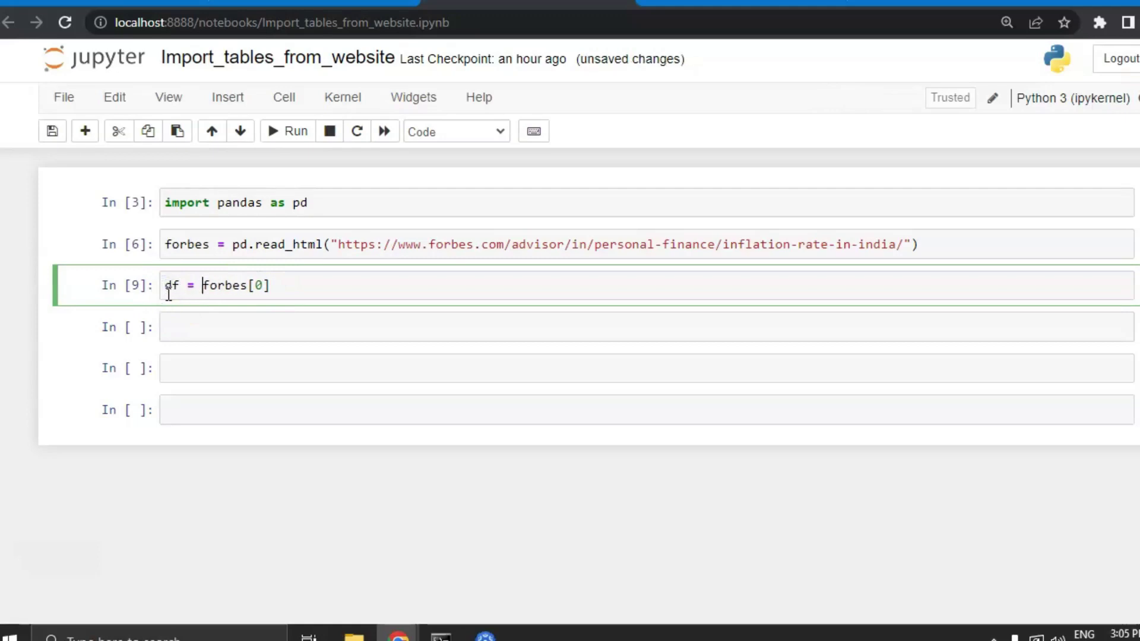
{"action": "key", "text": "shift+Return"}
{"action": "left_click", "coordinate": [295, 328]}
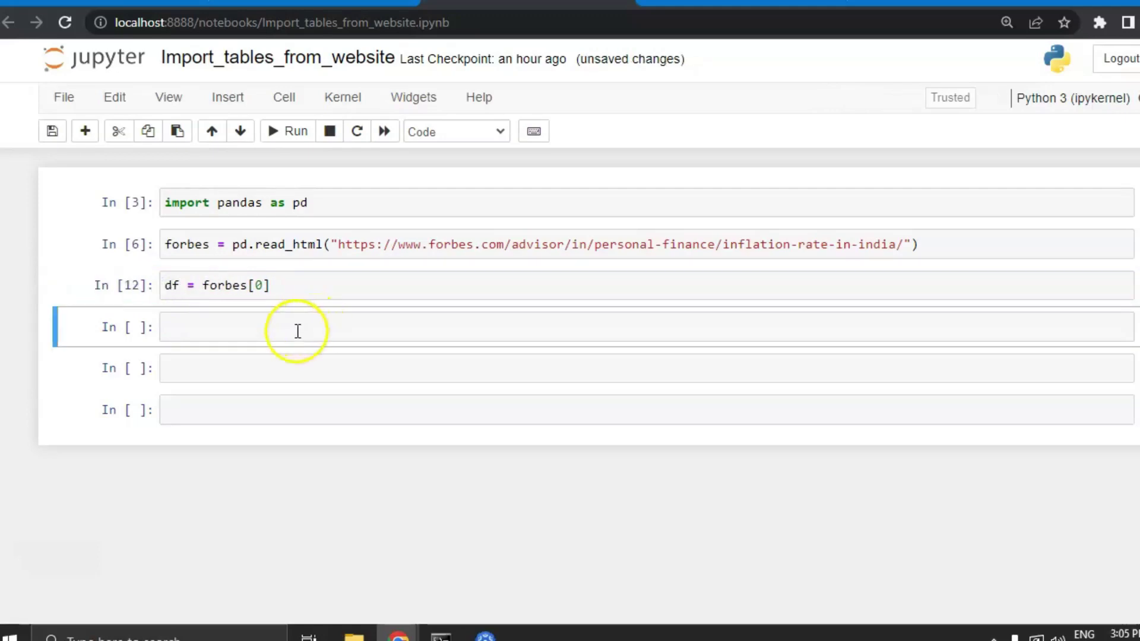
{"action": "type", "text": "df"}
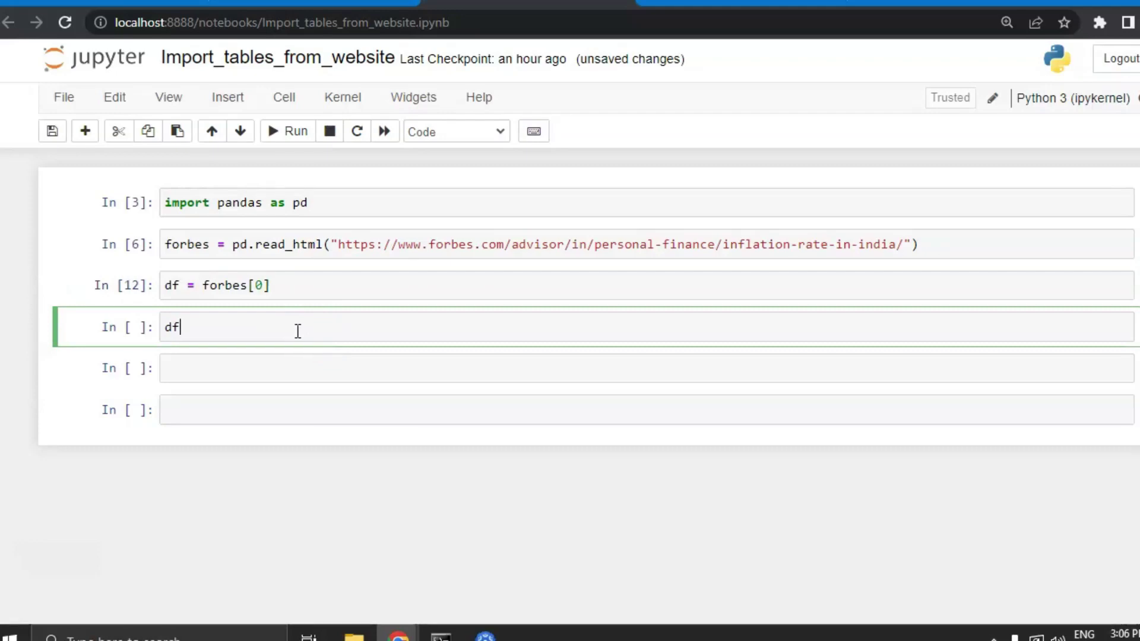
{"action": "type", "text": ".in"}
{"action": "type", "text": "fo()"}
Run df.info() and highlight the DataFrame class line of its summary
{"action": "key", "text": "shift+Return"}
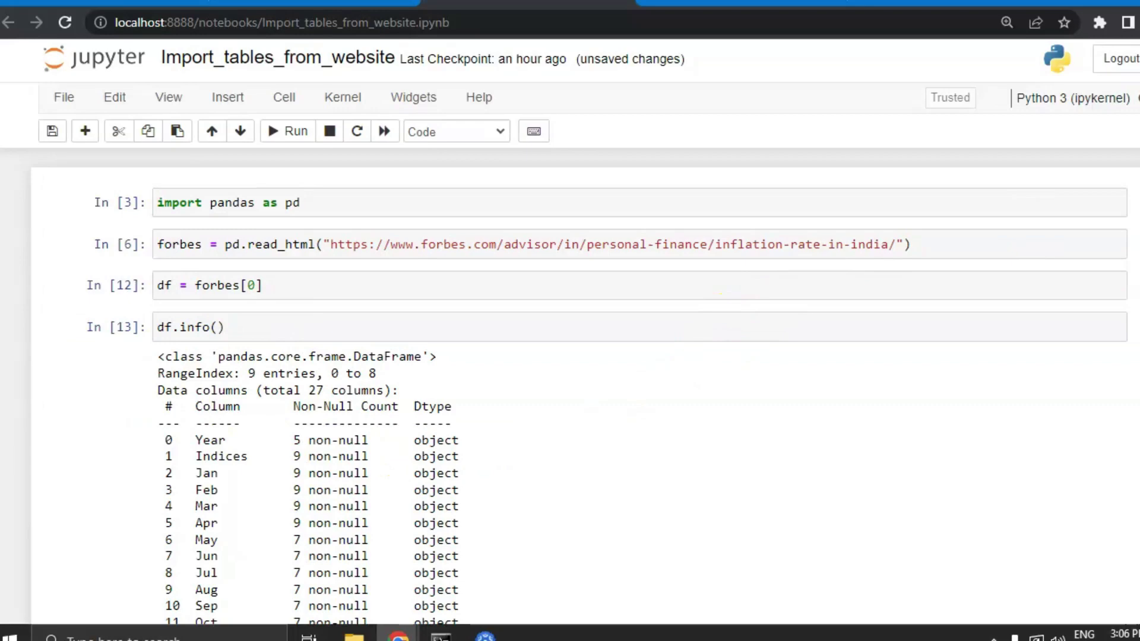
{"action": "scroll", "coordinate": [559, 333], "scroll_direction": "down", "scroll_amount": 2}
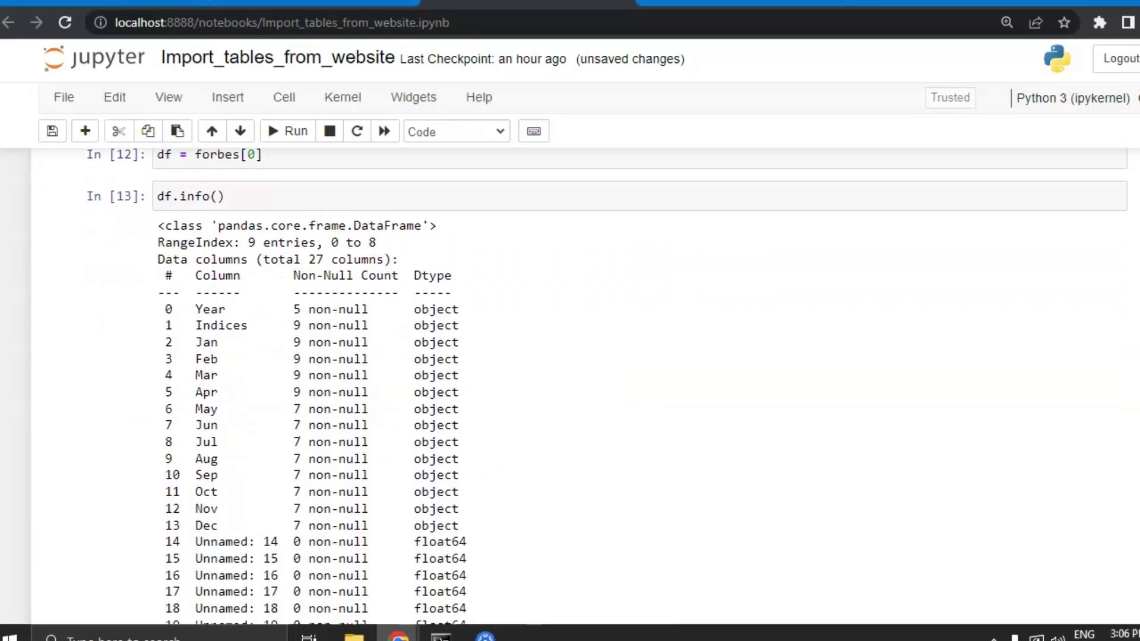
{"action": "left_click_drag", "start_coordinate": [162, 221], "coordinate": [436, 219]}
{"action": "left_click", "coordinate": [454, 226]}
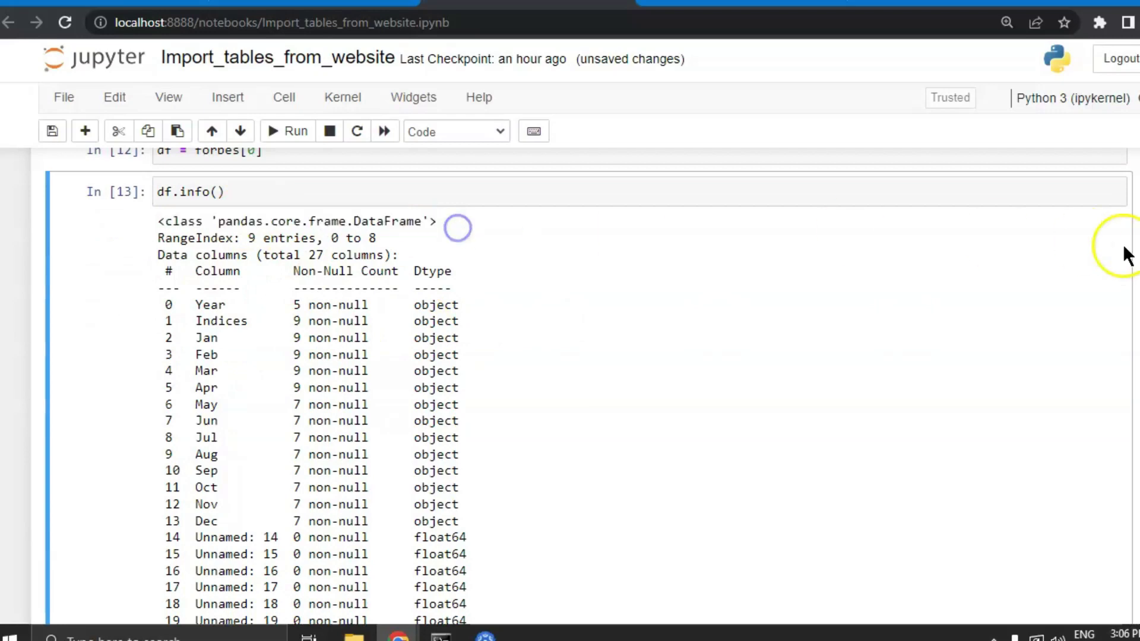
{"action": "scroll", "coordinate": [570, 383], "scroll_direction": "down", "scroll_amount": 1}
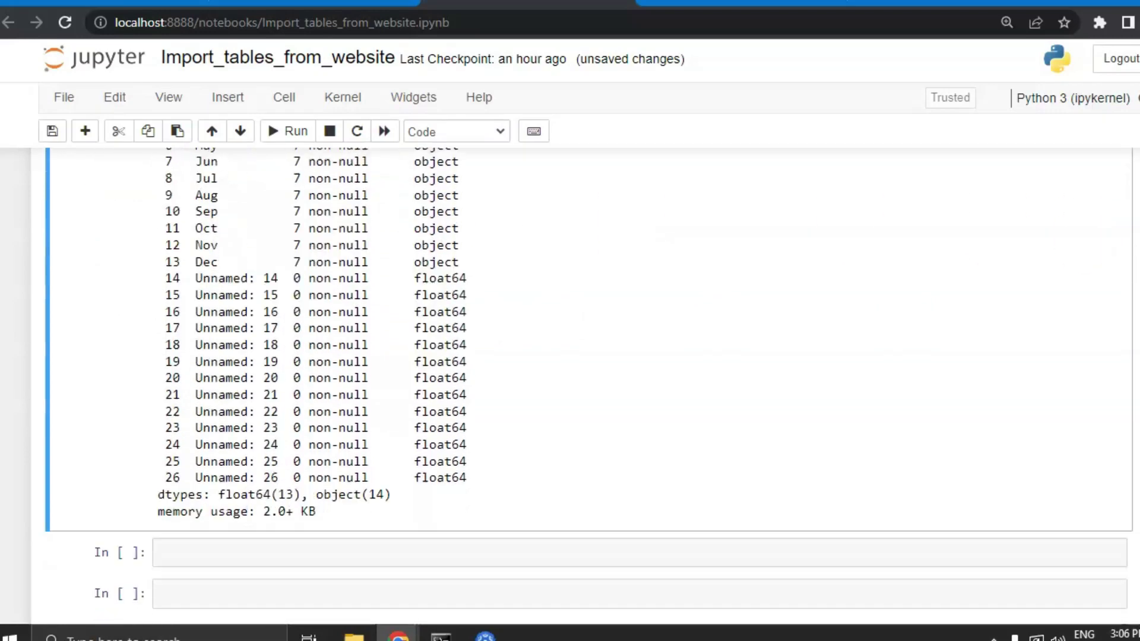
{"action": "scroll", "coordinate": [571, 356], "scroll_direction": "down", "scroll_amount": 2}
Run df.head() and df.shape, revealing the table's 9 rows and 27 columns
{"action": "left_click", "coordinate": [297, 432]}
{"action": "type", "text": "df."}
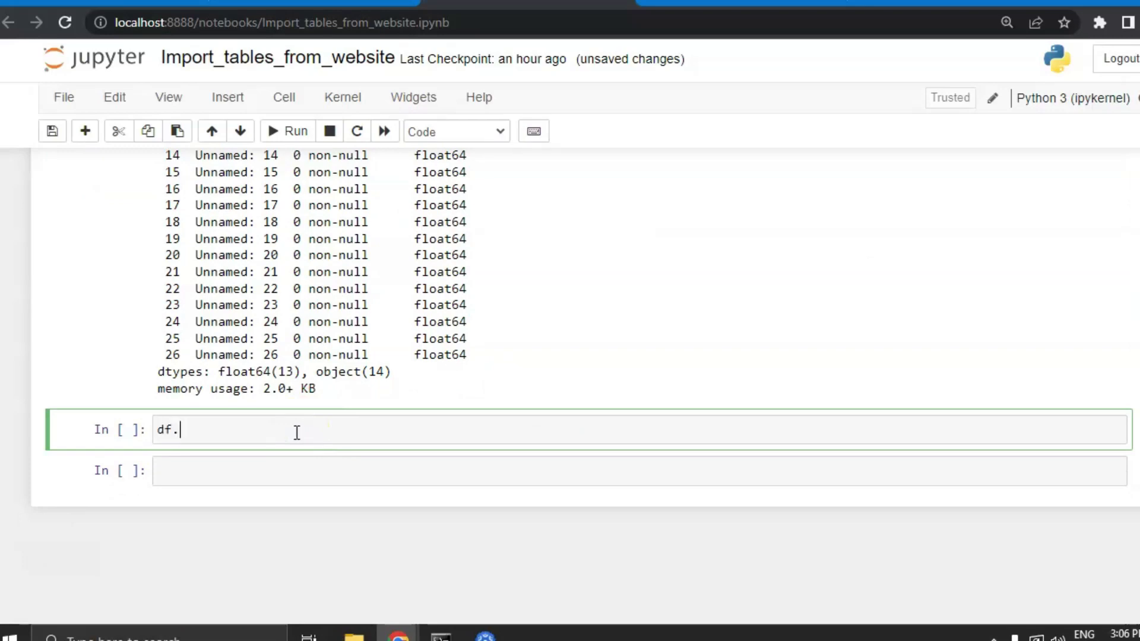
{"action": "type", "text": "head("}
{"action": "key", "text": "shift+Return"}
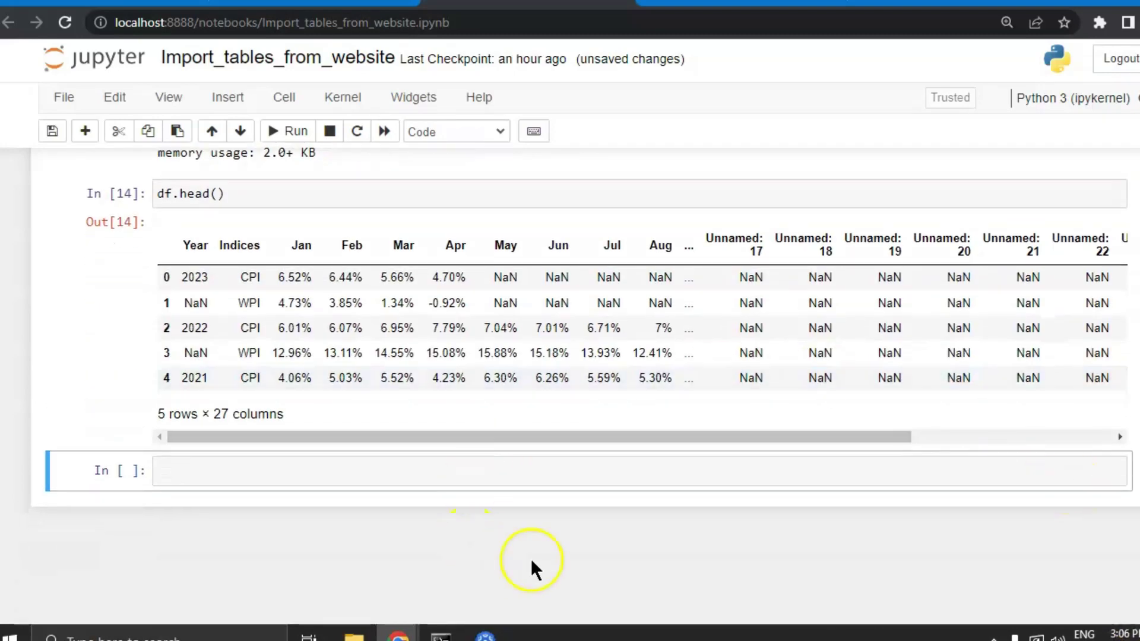
{"action": "left_click", "coordinate": [401, 467]}
{"action": "type", "text": "df.s"}
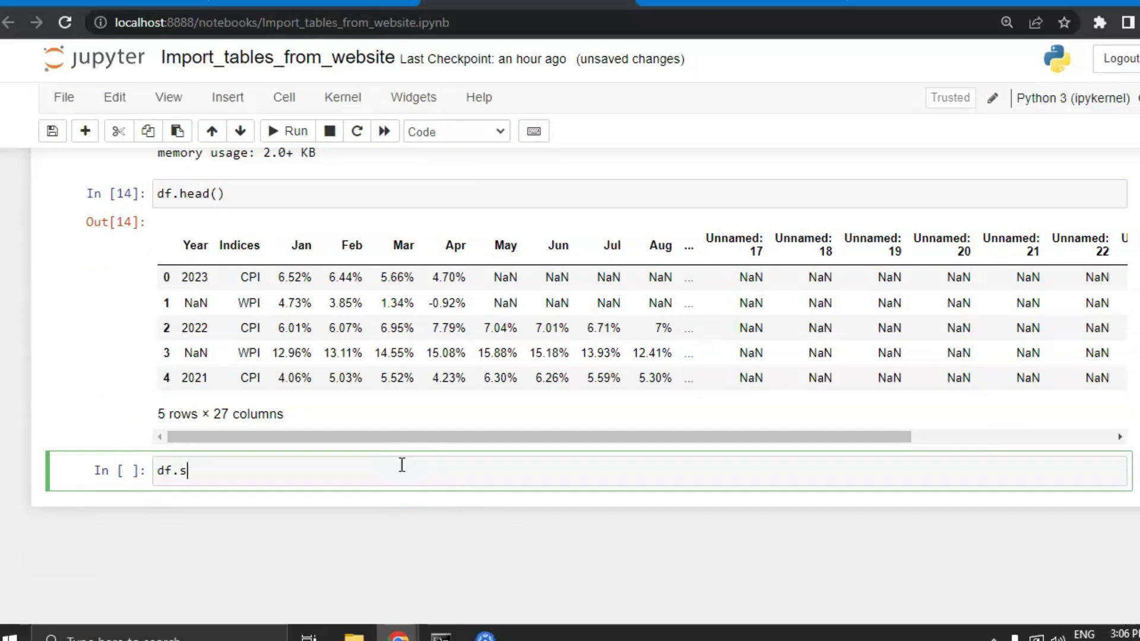
{"action": "type", "text": "hape"}
{"action": "key", "text": "shift+Return"}
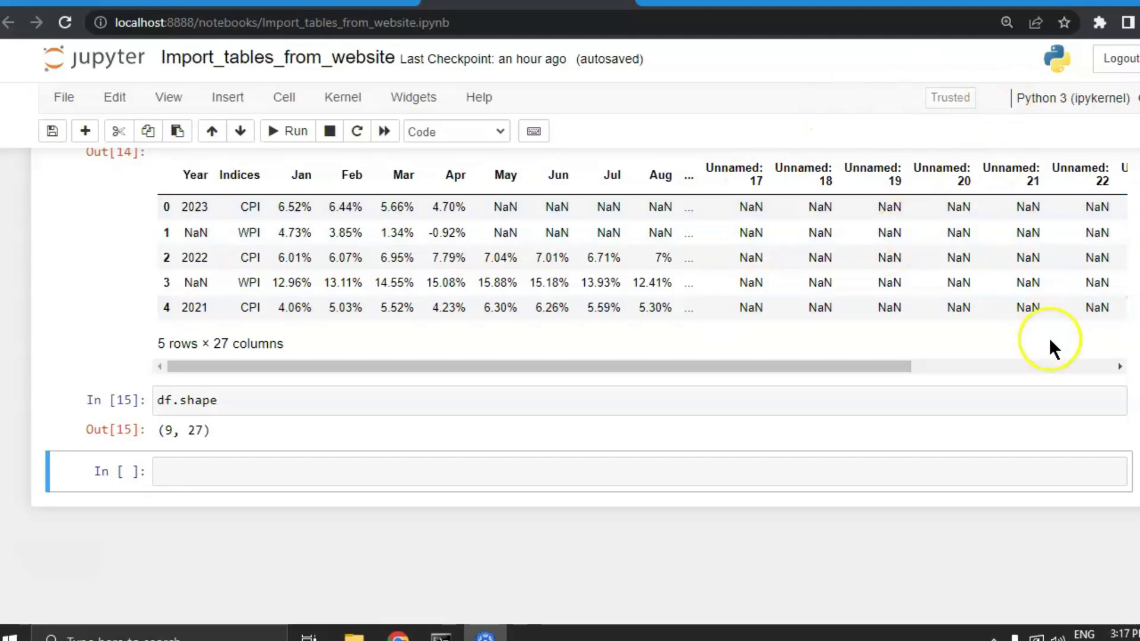
{"action": "scroll", "coordinate": [570, 356], "scroll_direction": "up", "scroll_amount": 1}
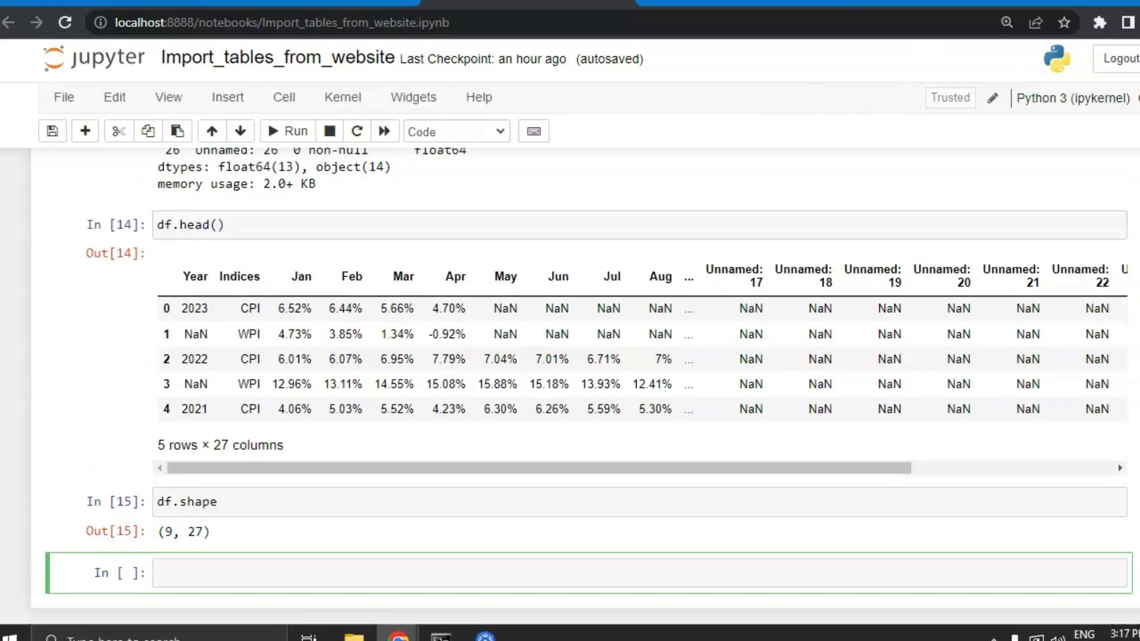
{"action": "scroll", "coordinate": [570, 356], "scroll_direction": "up", "scroll_amount": 2}
{"action": "scroll", "coordinate": [571, 357], "scroll_direction": "up", "scroll_amount": 2}
{"action": "scroll", "coordinate": [570, 357], "scroll_direction": "up", "scroll_amount": 1}
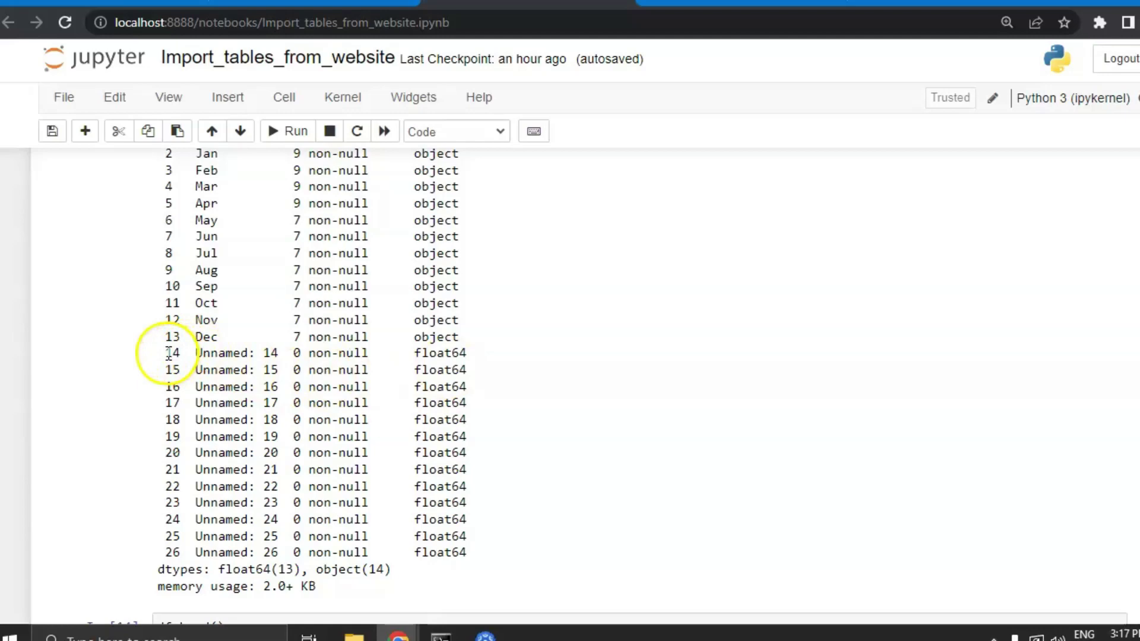
Highlight the all-null Unnamed: 14–26 columns in the df.info() output
{"action": "mouse_move", "coordinate": [162, 353]}
{"action": "left_mouse_down"}
{"action": "mouse_move", "coordinate": [357, 484]}
{"action": "mouse_move", "coordinate": [491, 550]}
{"action": "left_mouse_up"}
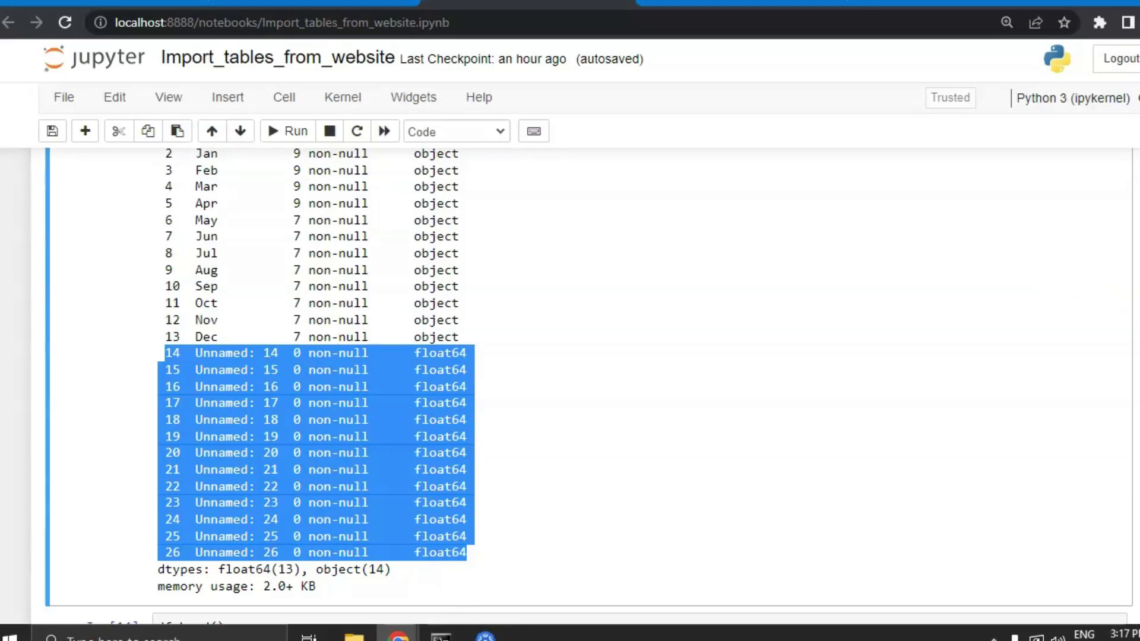
{"action": "left_click", "coordinate": [584, 415]}
{"action": "key", "text": "ctrl+Tab"}
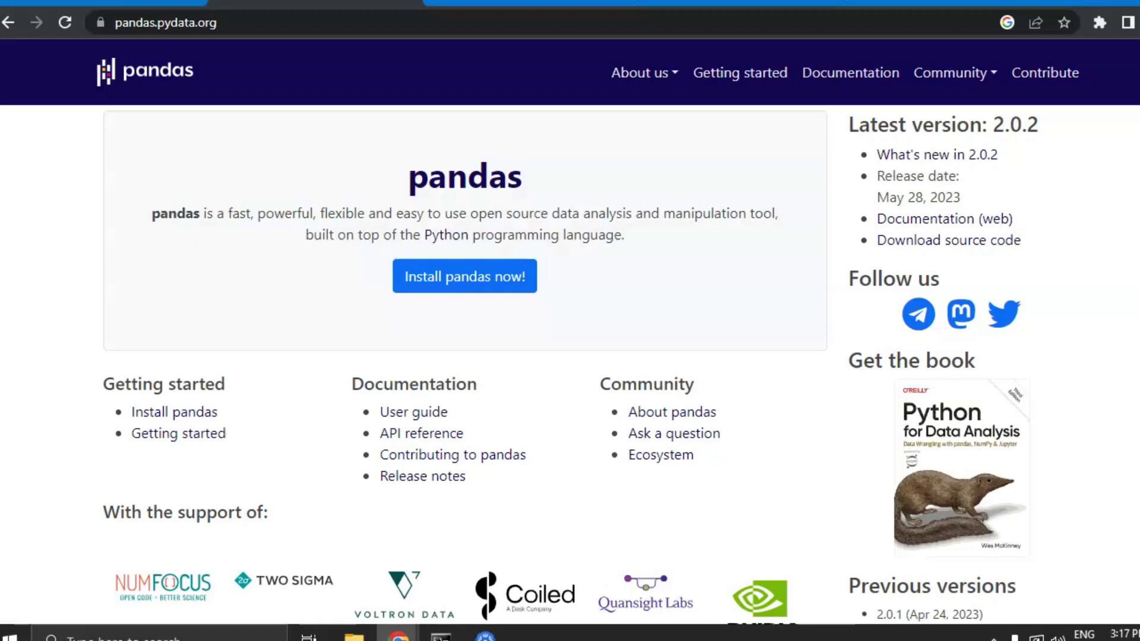
Go from the pandas Documentation page to the User Guide
{"action": "left_click", "coordinate": [853, 74]}
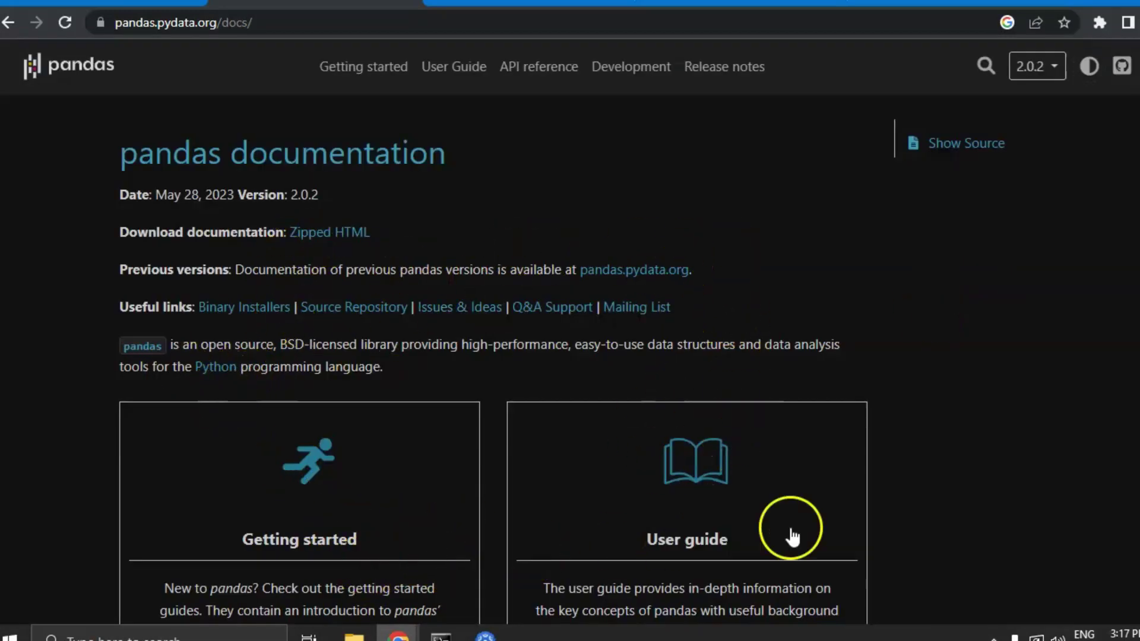
{"action": "scroll", "coordinate": [1127, 223], "scroll_direction": "down", "scroll_amount": 4}
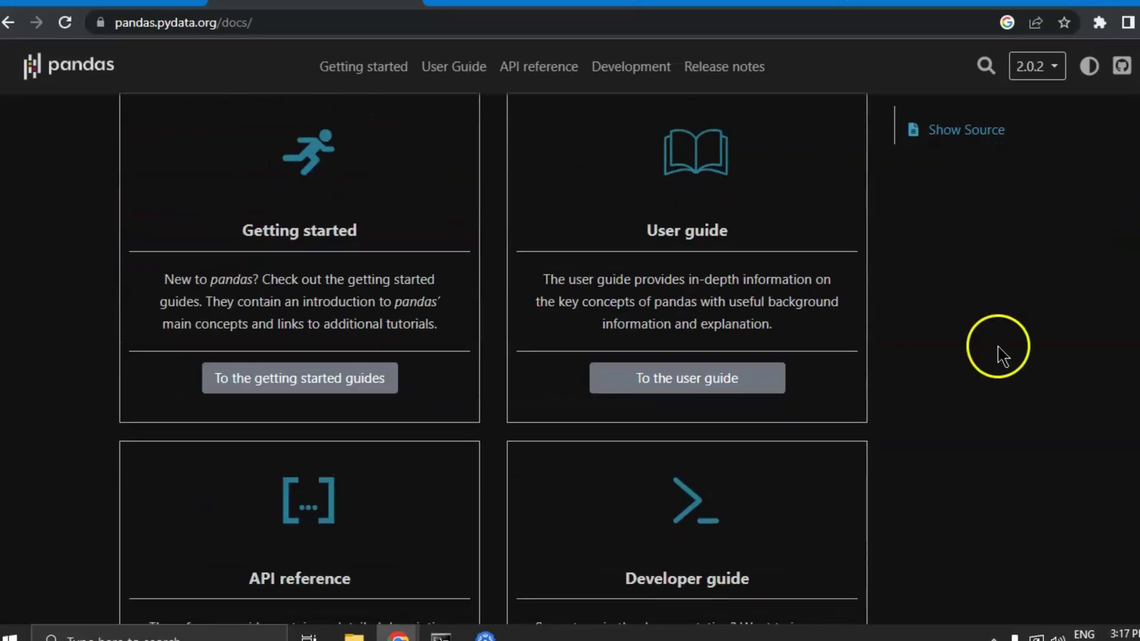
{"action": "left_click", "coordinate": [669, 383]}
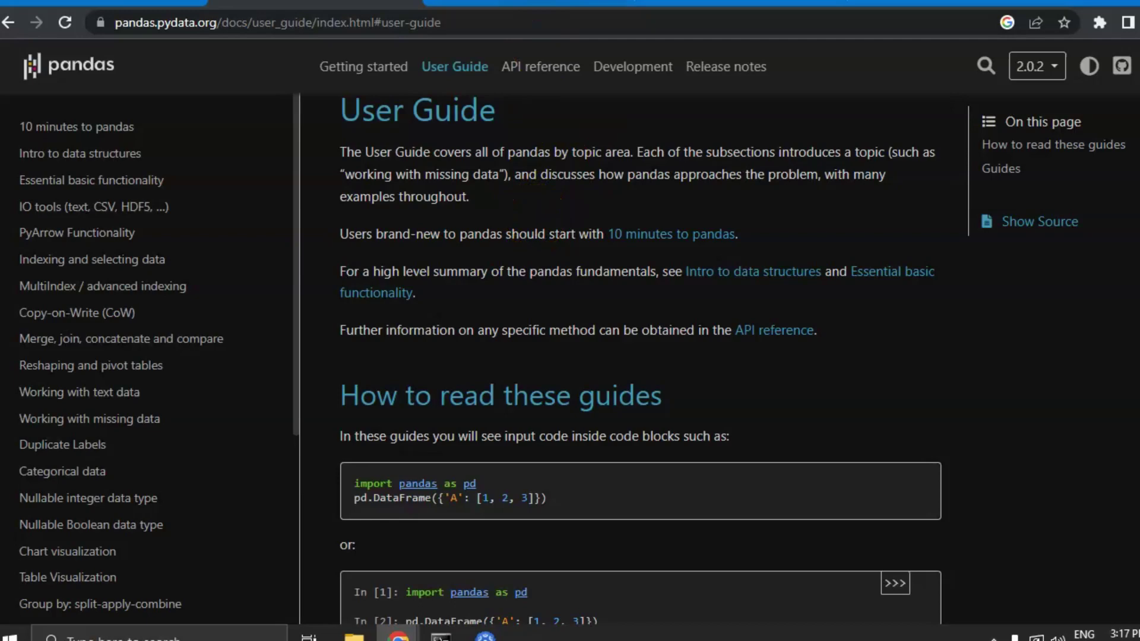
Check the info output for the Unnamed columns and the Dec column at index 13
{"action": "key", "text": "ctrl+Tab"}
{"action": "left_click_drag", "start_coordinate": [182, 354], "coordinate": [515, 550]}
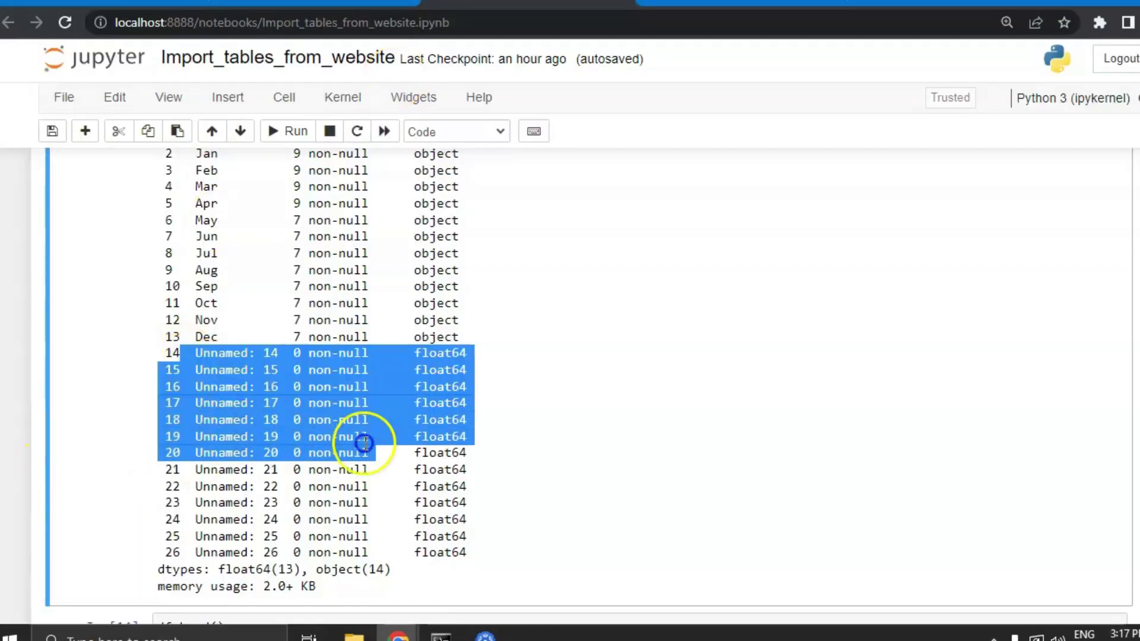
{"action": "left_click", "coordinate": [519, 549]}
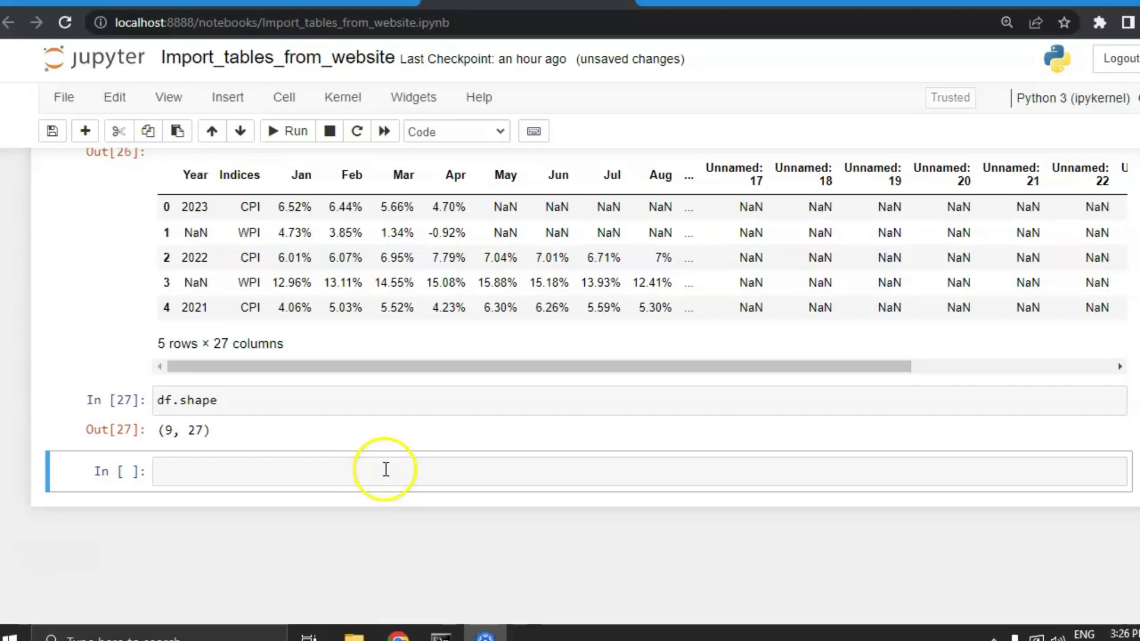
{"action": "left_click", "coordinate": [385, 470]}
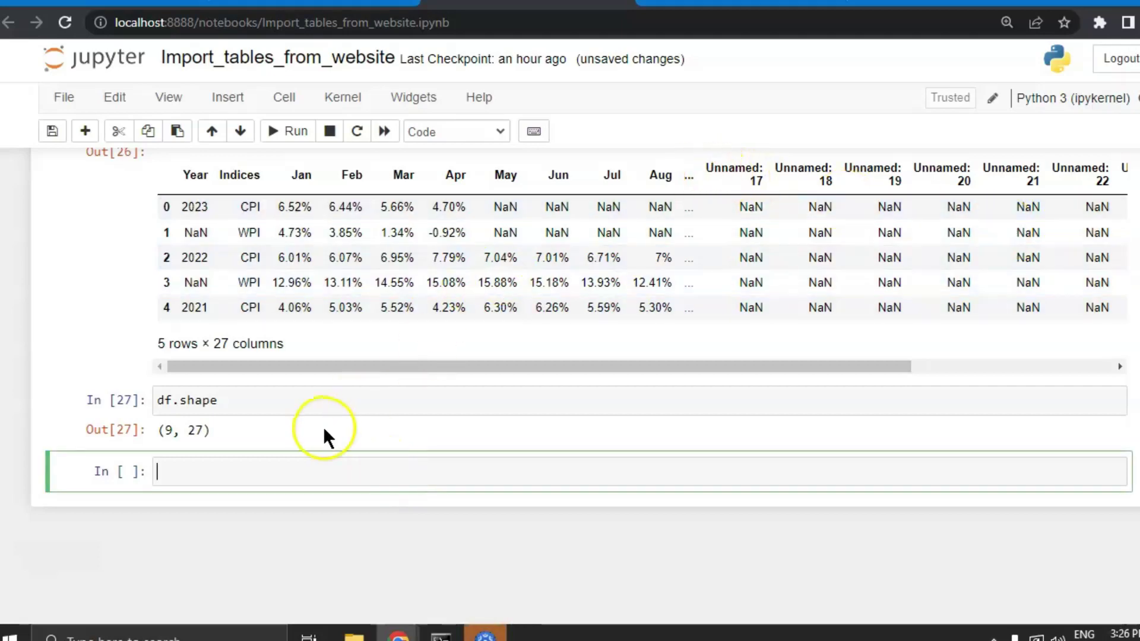
{"action": "type", "text": "df"}
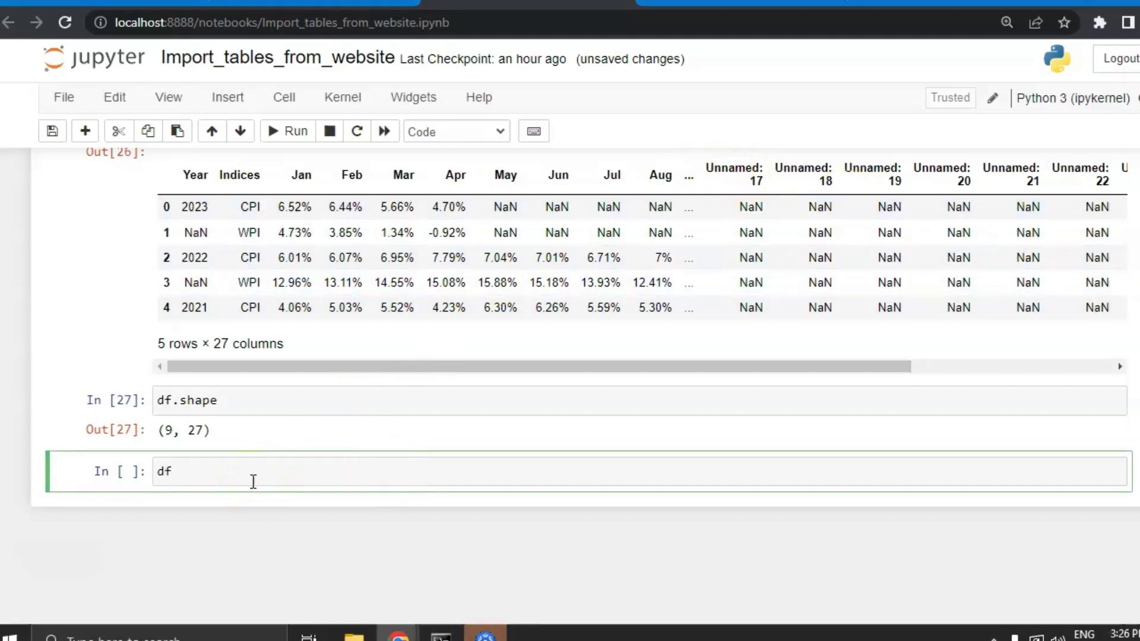
{"action": "type", "text": ".iloc"}
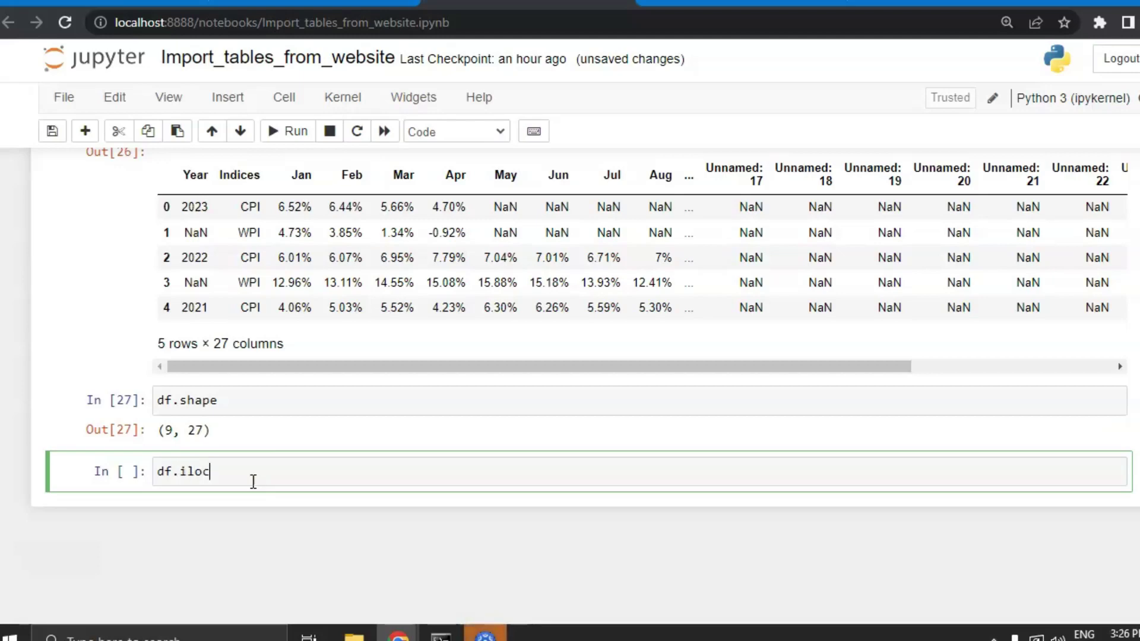
{"action": "type", "text": "[:"}
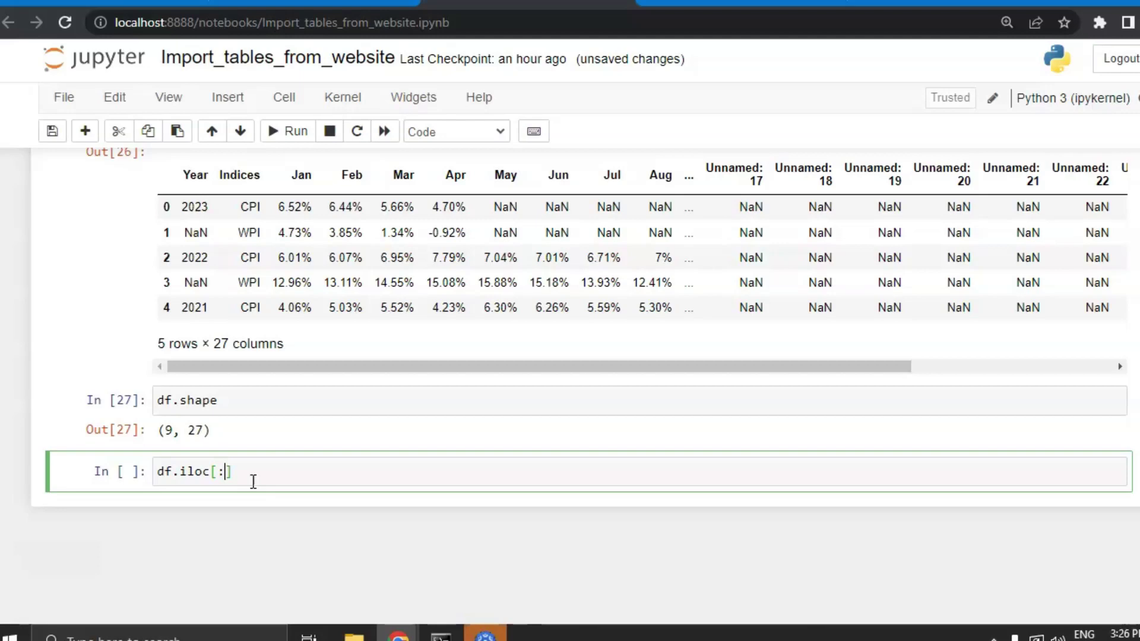
{"action": "type", "text": ","}
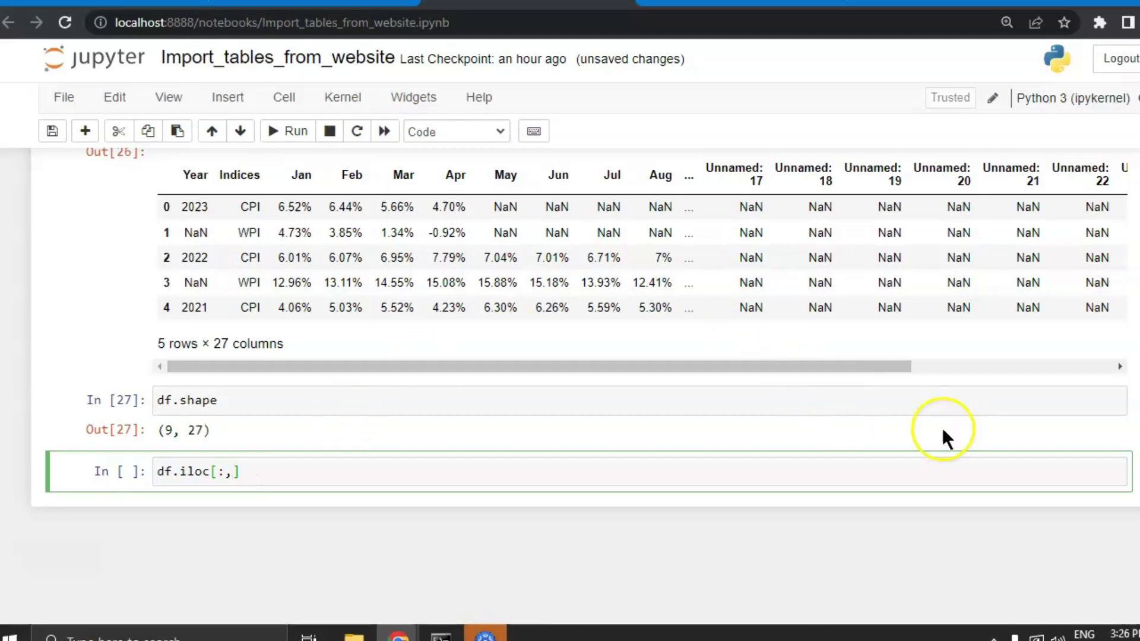
{"action": "scroll", "coordinate": [579, 383], "scroll_direction": "up", "scroll_amount": 2}
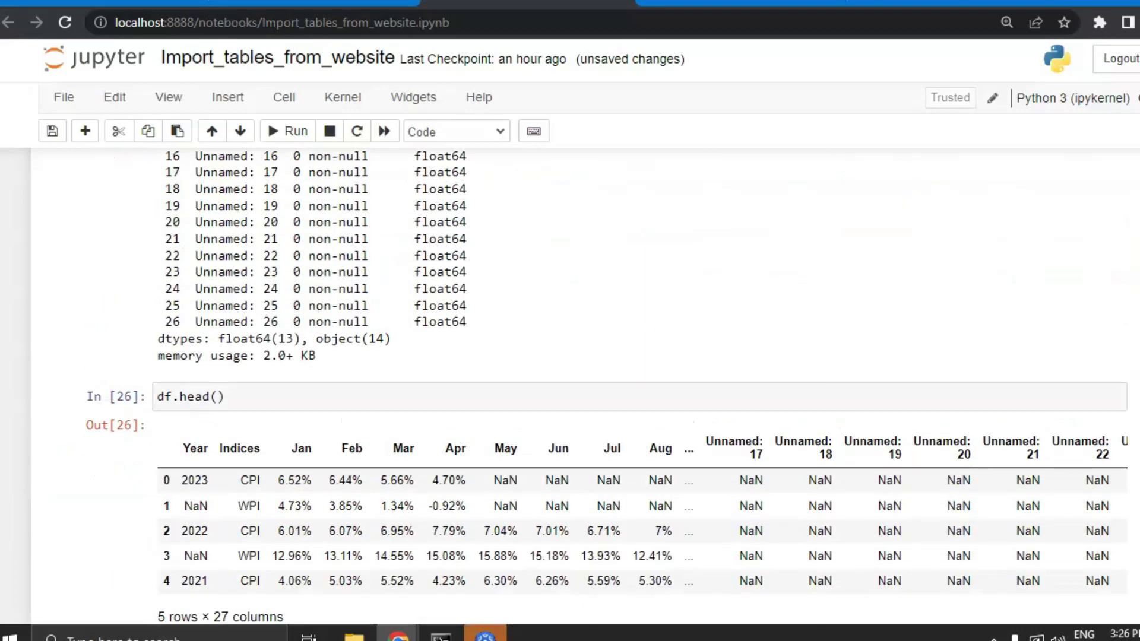
{"action": "scroll", "coordinate": [579, 383], "scroll_direction": "up", "scroll_amount": 3}
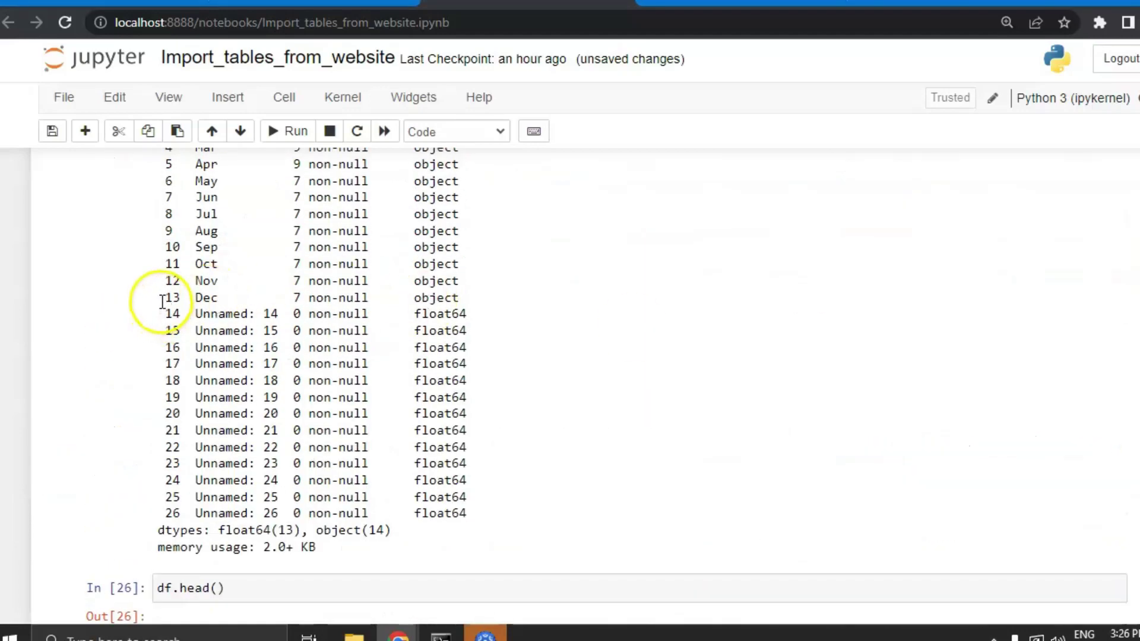
{"action": "left_click_drag", "start_coordinate": [158, 298], "coordinate": [468, 300]}
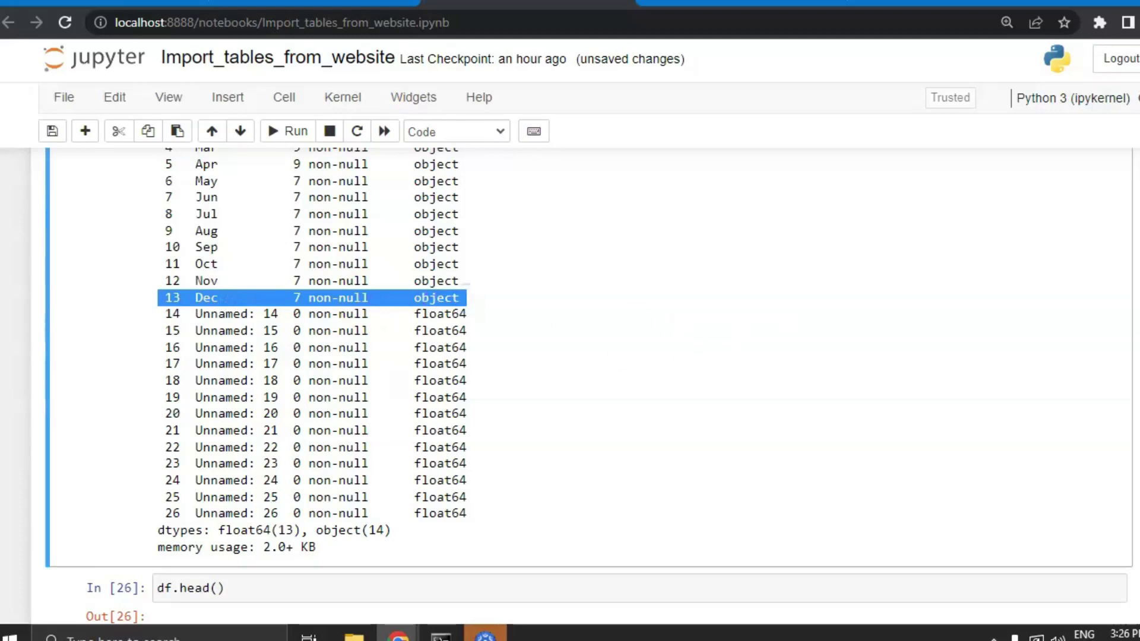
{"action": "scroll", "coordinate": [319, 547], "scroll_direction": "down", "scroll_amount": 2}
{"action": "scroll", "coordinate": [319, 547], "scroll_direction": "down", "scroll_amount": 3}
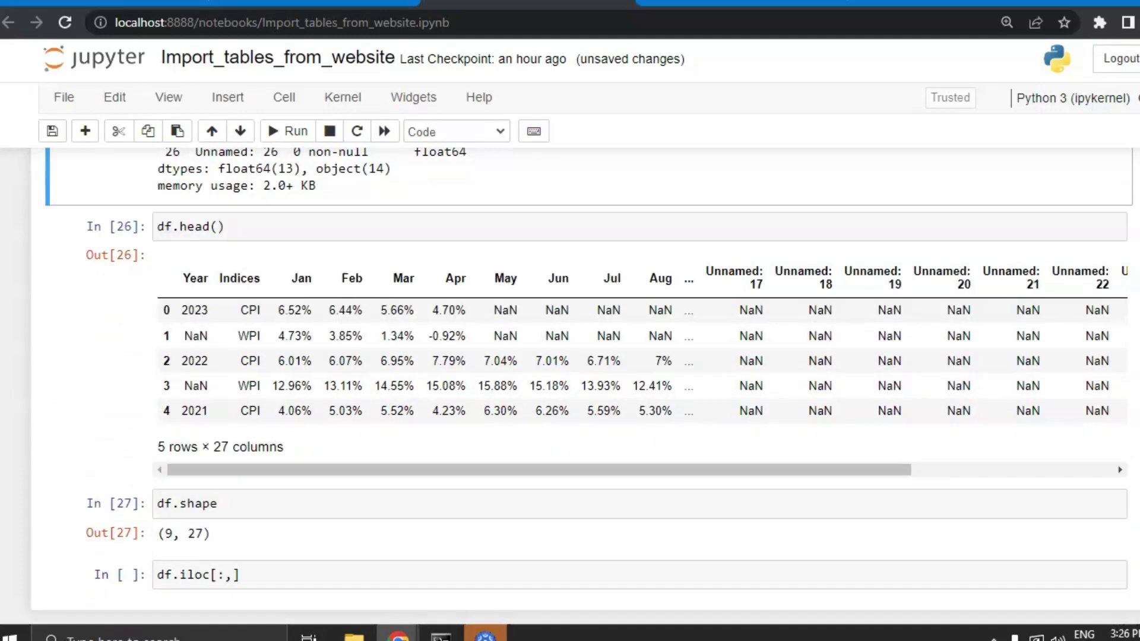
Write df.iloc[:, :14] and check the Forbes table's footnote row for removal
{"action": "left_click", "coordinate": [232, 479]}
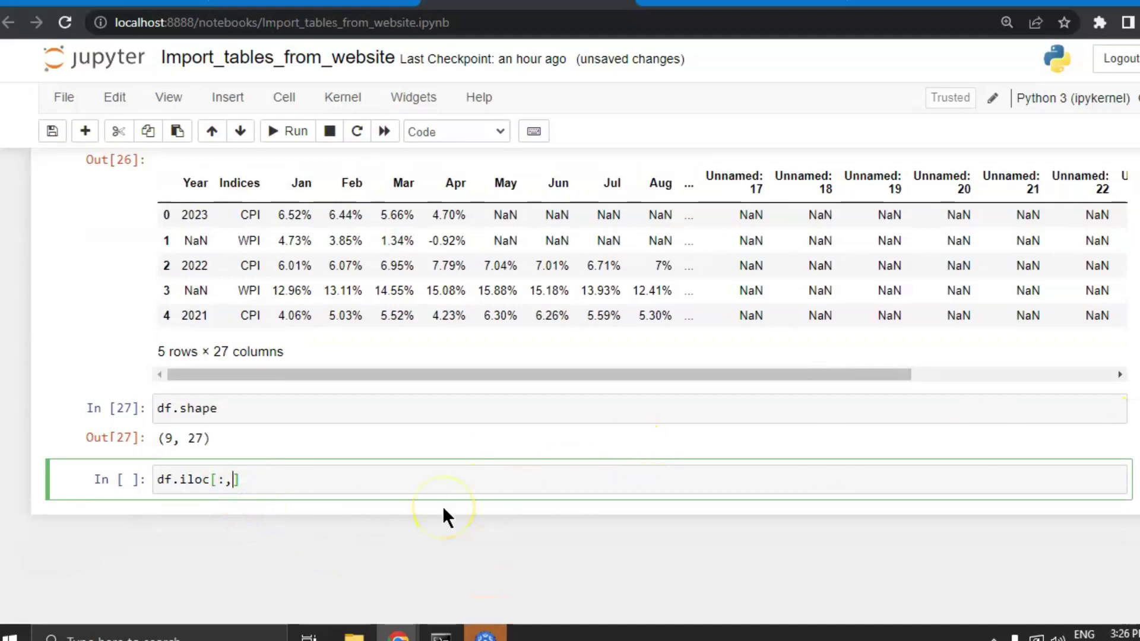
{"action": "type", "text": ":"}
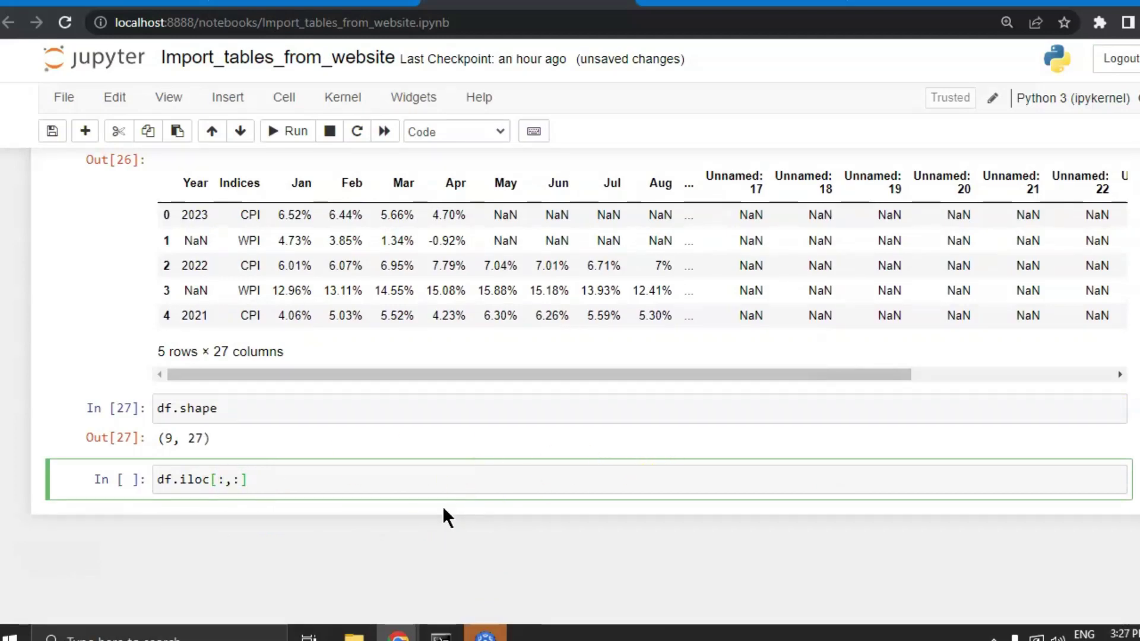
{"action": "type", "text": "14"}
{"action": "double_click", "coordinate": [243, 480]}
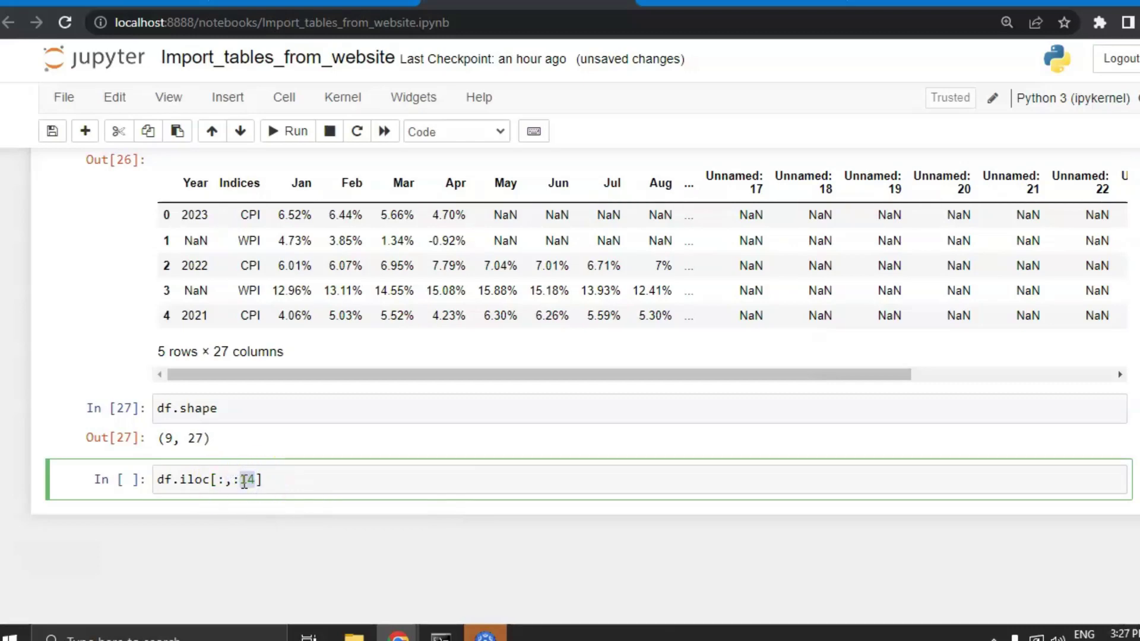
{"action": "left_click", "coordinate": [279, 482]}
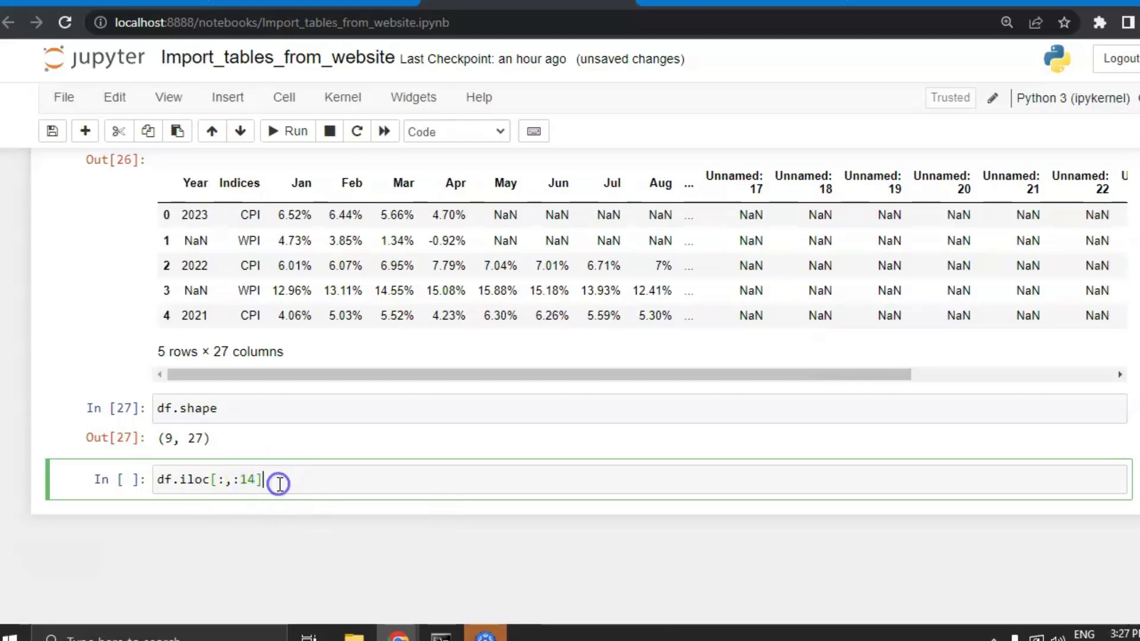
{"action": "left_click", "coordinate": [224, 479]}
{"action": "type", "text": "-1"}
{"action": "key", "text": "ctrl+Tab"}
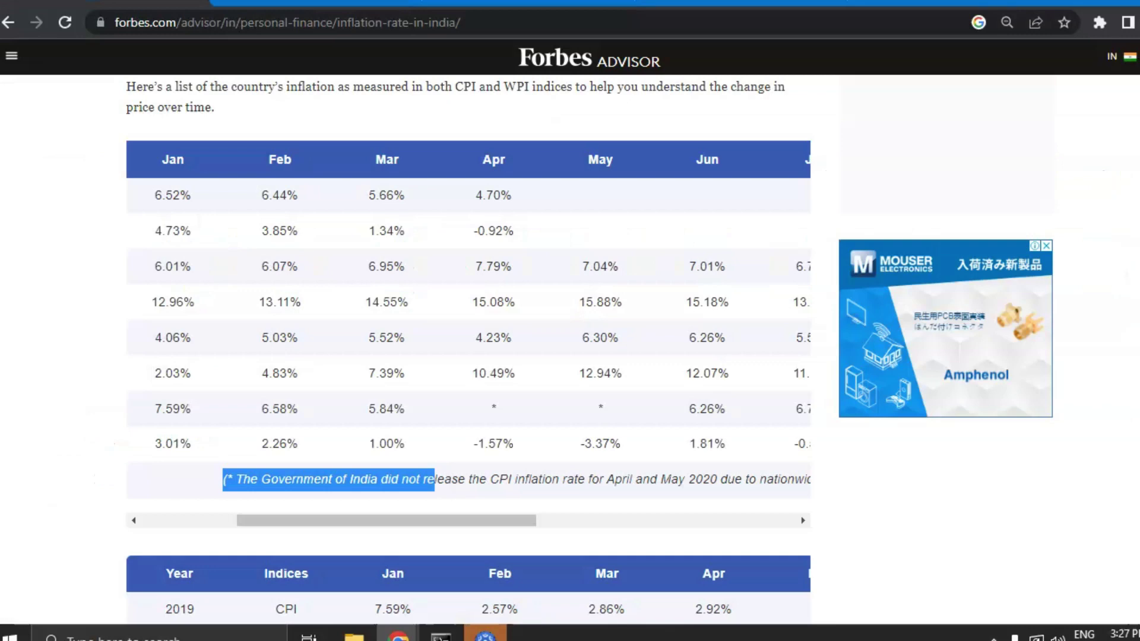
{"action": "left_click", "coordinate": [207, 488]}
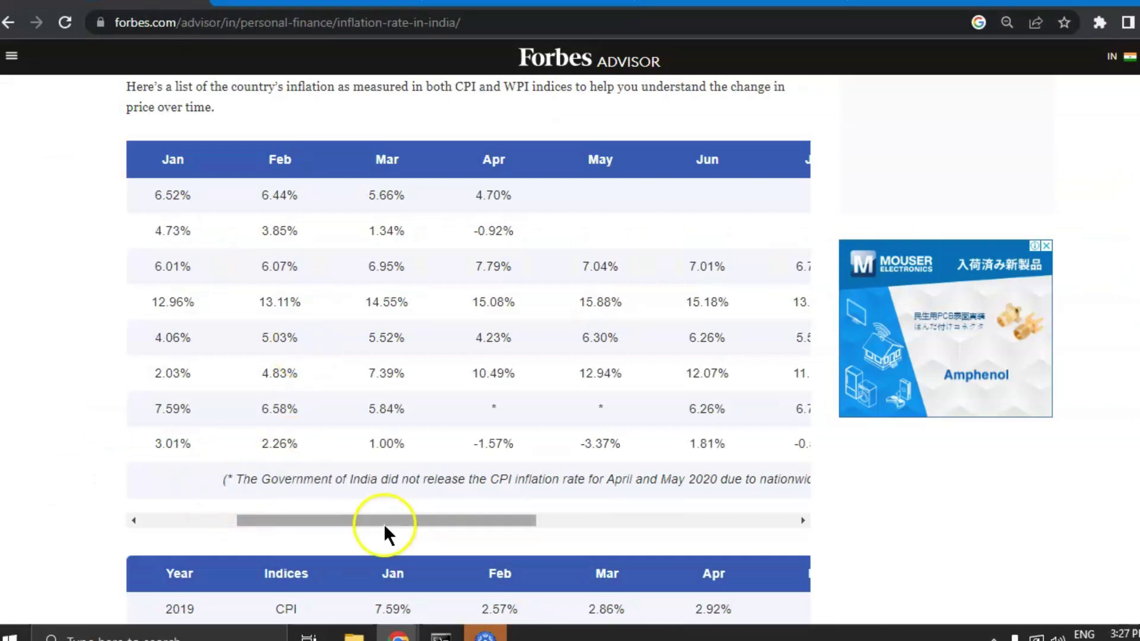
{"action": "left_click_drag", "start_coordinate": [384, 522], "coordinate": [321, 518]}
{"action": "left_click_drag", "start_coordinate": [326, 479], "coordinate": [585, 479]}
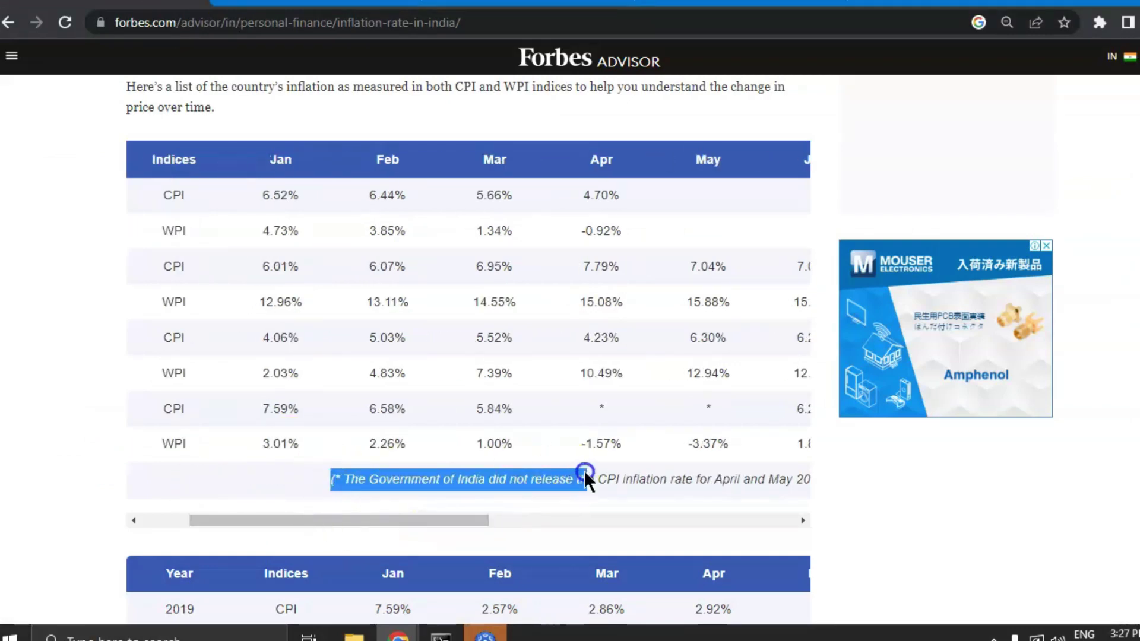
Assign df = df.iloc[:-1,:14] and preview it with df.head()
{"action": "key", "text": "ctrl+Tab"}
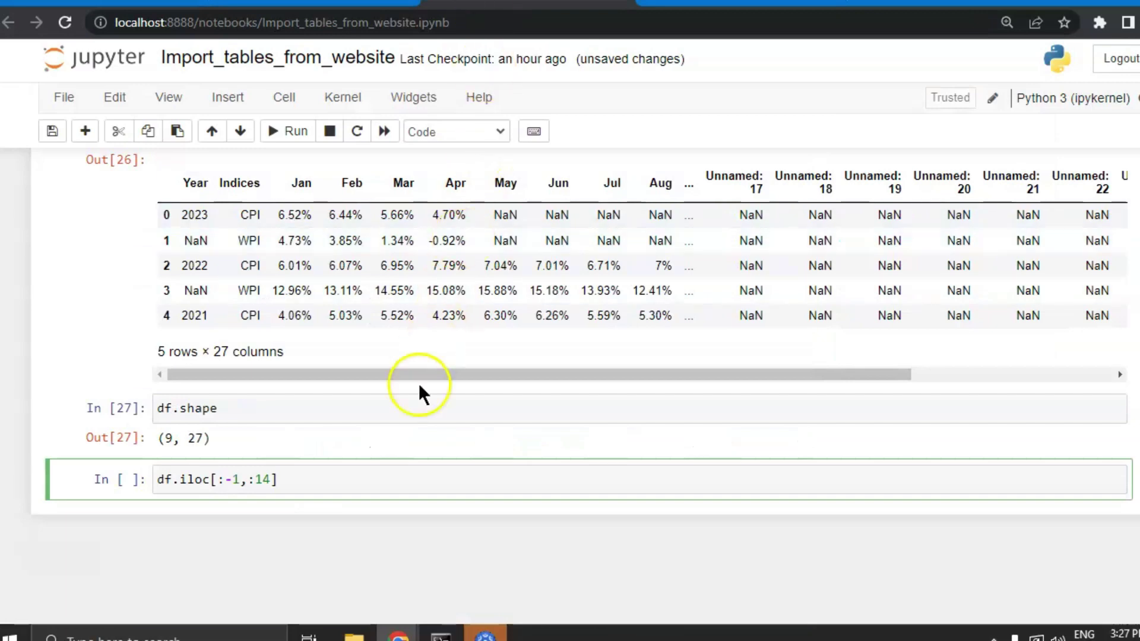
{"action": "left_click", "coordinate": [156, 480]}
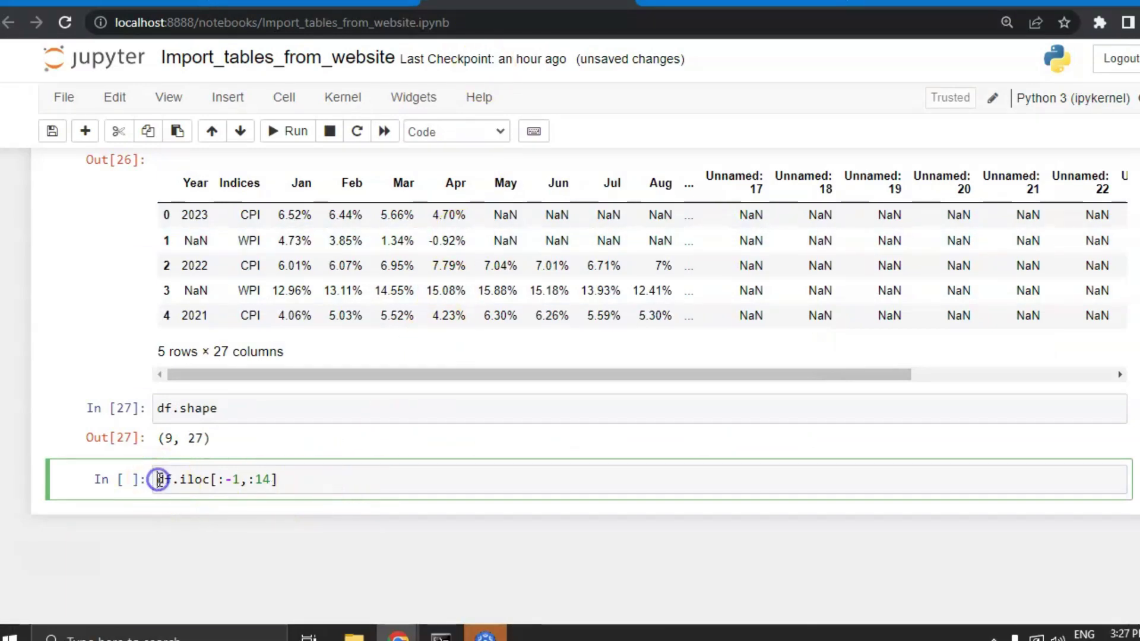
{"action": "type", "text": "df ="}
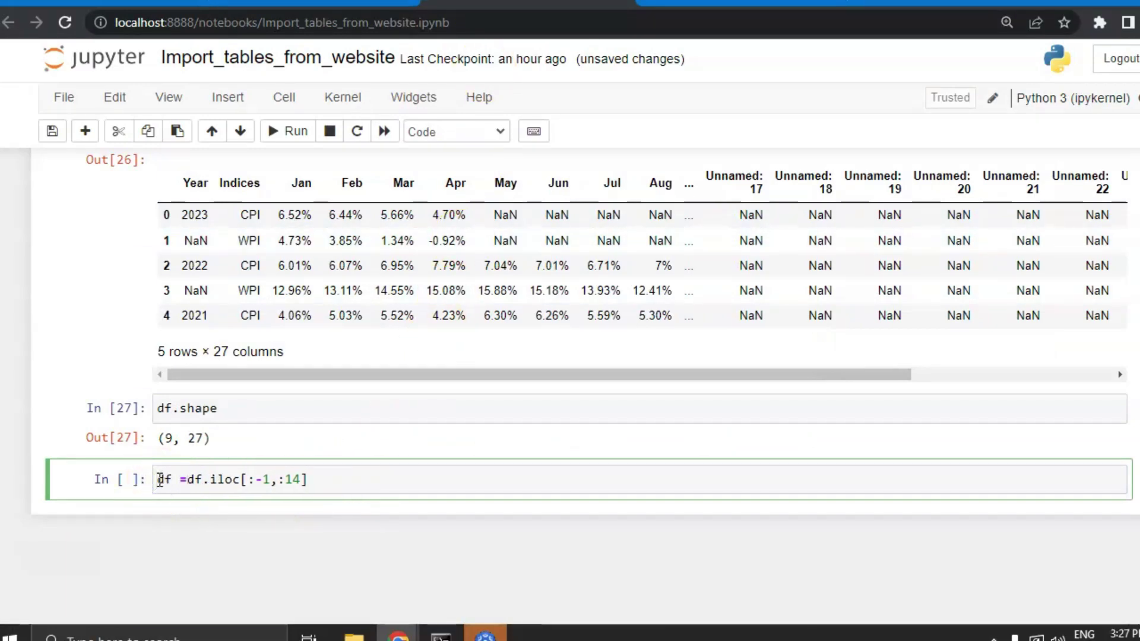
{"action": "key", "text": "shift+Return"}
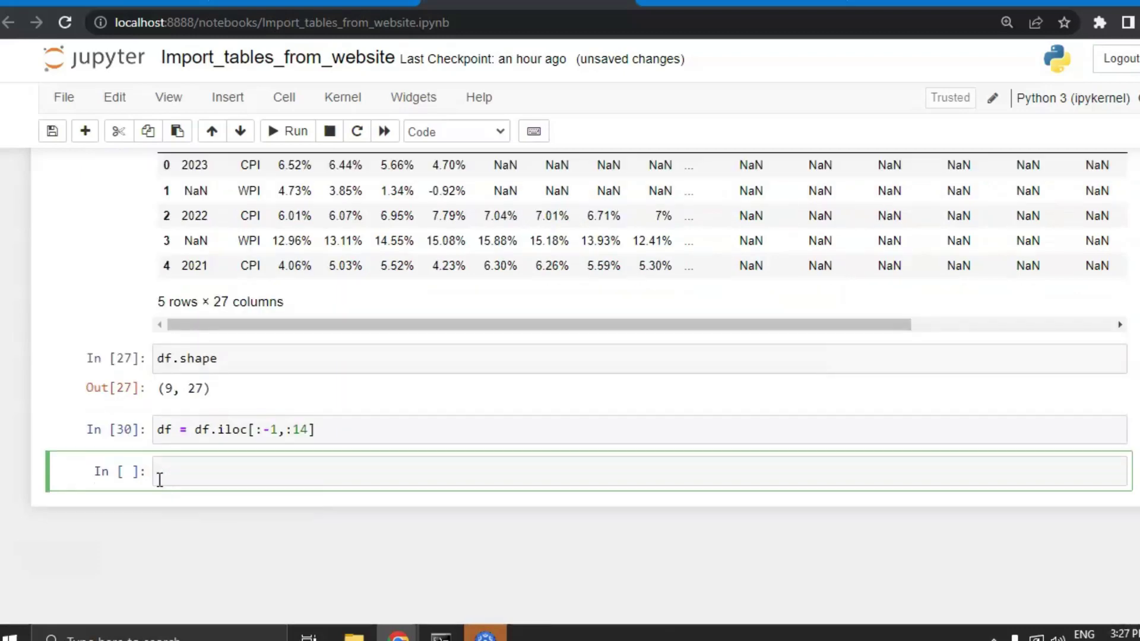
{"action": "type", "text": "df.hea"}
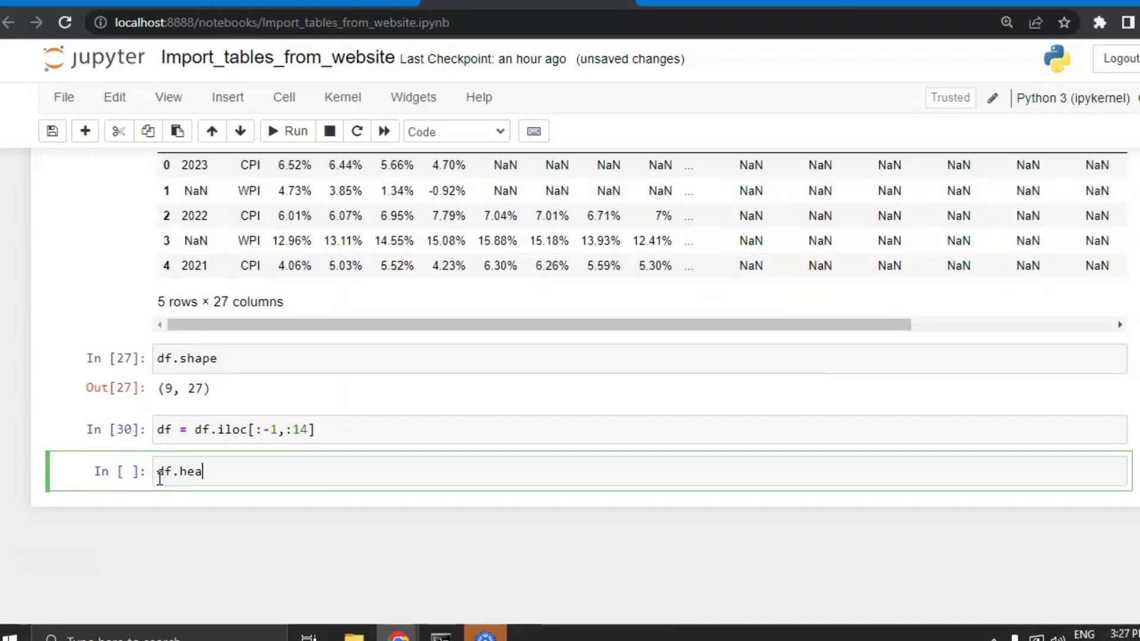
{"action": "type", "text": "d()"}
{"action": "key", "text": "shift+Return"}
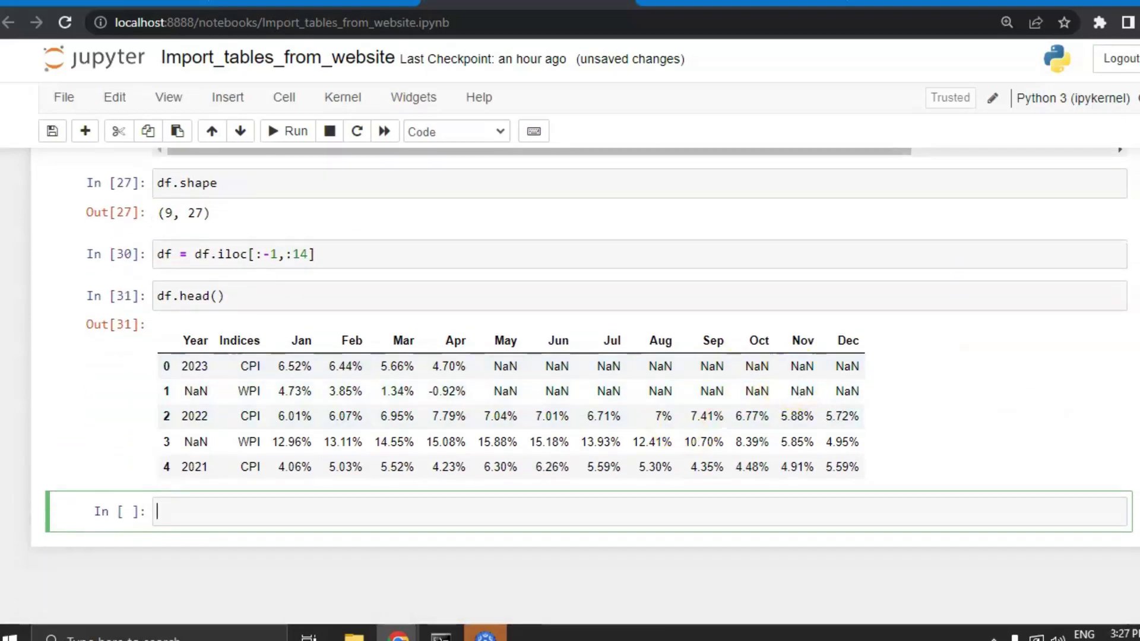
Change the preview to plain df and rerun it to show the full trimmed table
{"action": "left_click", "coordinate": [237, 300]}
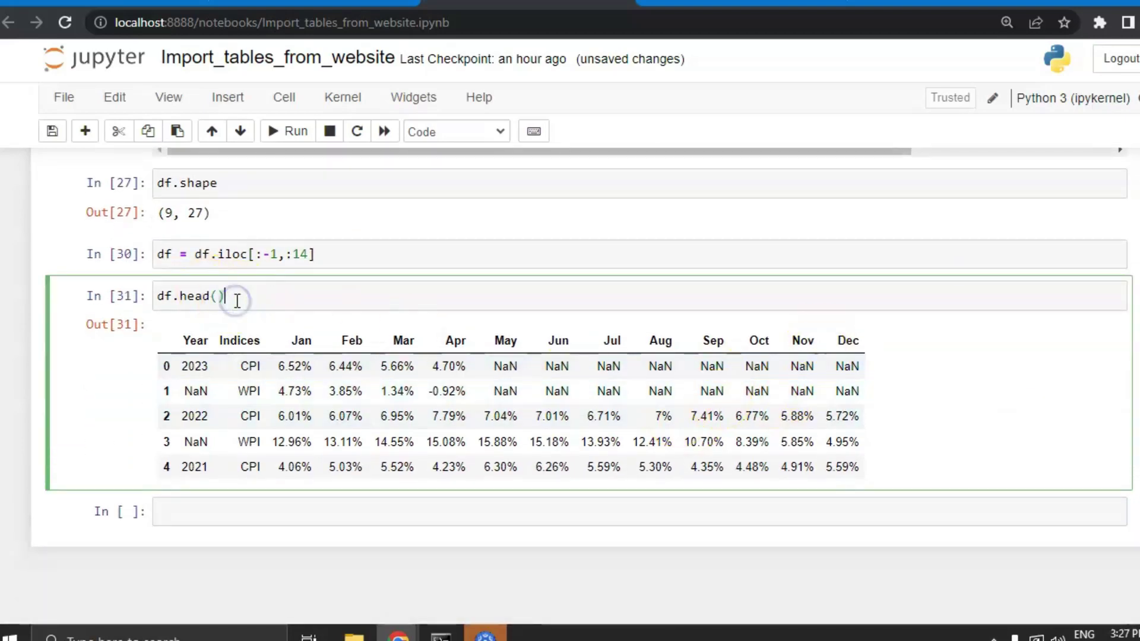
{"action": "key", "text": "BackSpace"}
{"action": "key", "text": "BackSpace"}
{"action": "key", "text": "BackSpace"}
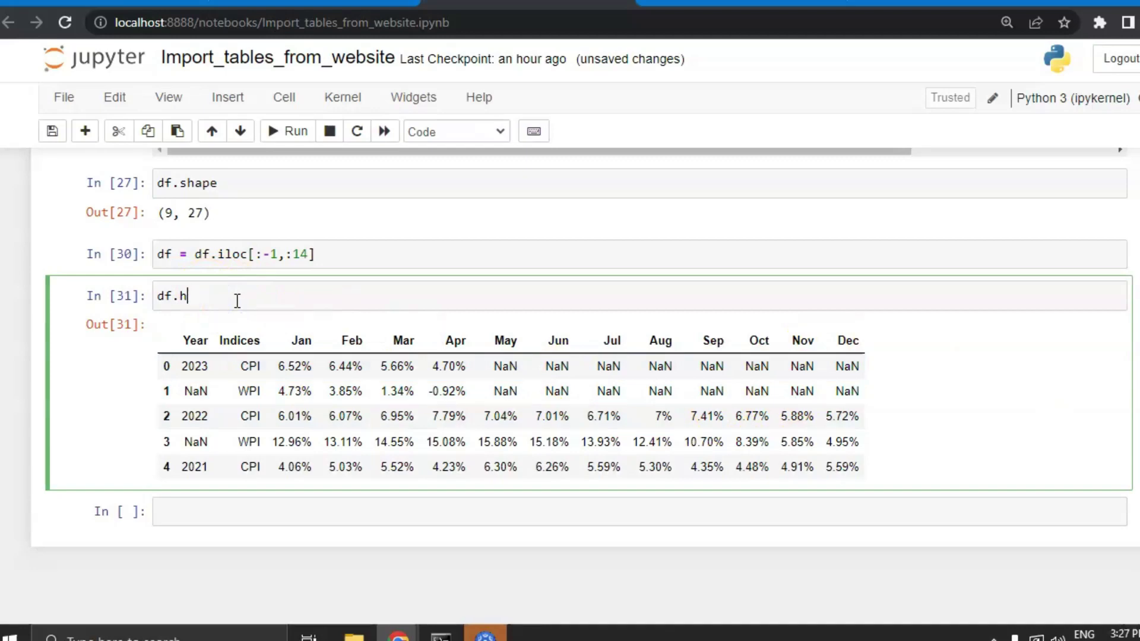
{"action": "key", "text": "BackSpace"}
{"action": "key", "text": "BackSpace"}
{"action": "key", "text": "shift+Return"}
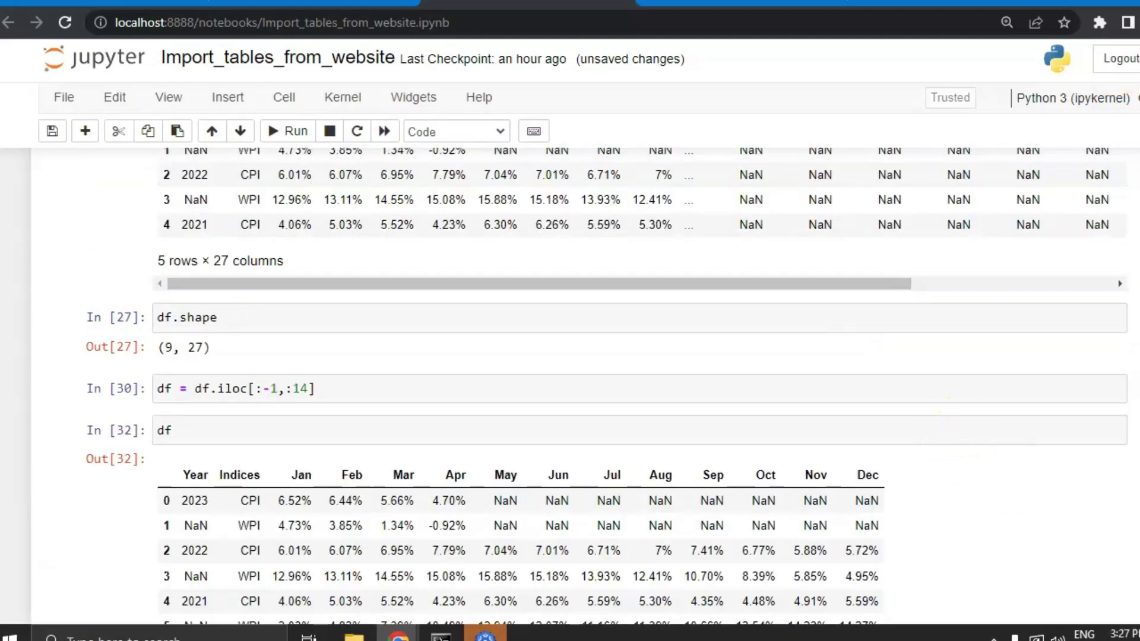
{"action": "scroll", "coordinate": [516, 263], "scroll_direction": "down", "scroll_amount": 3}
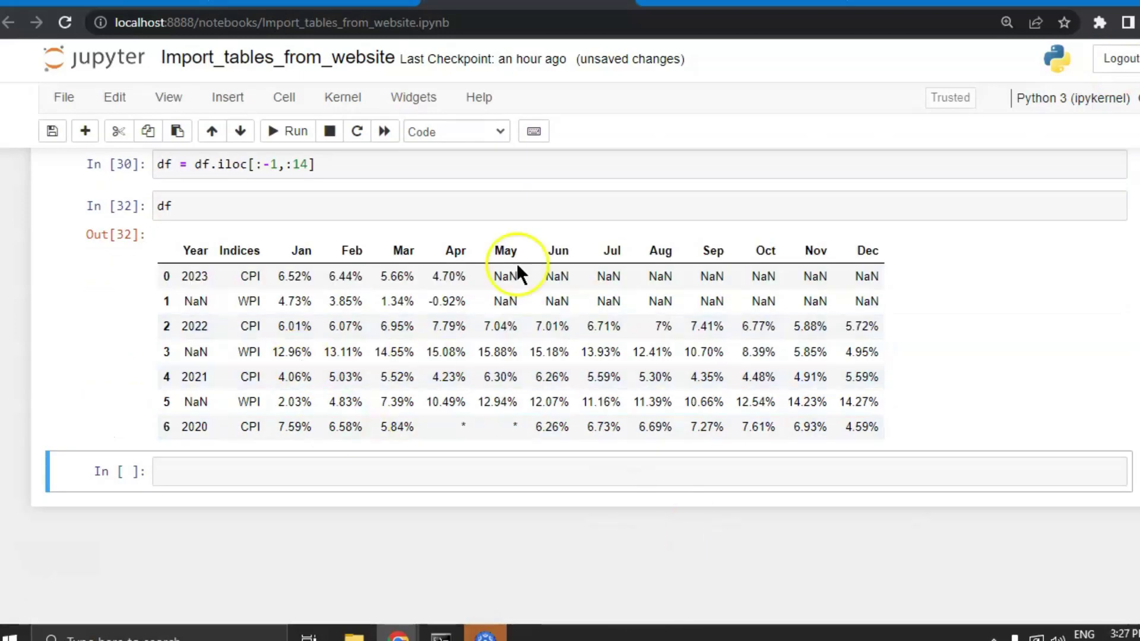
{"action": "scroll", "coordinate": [517, 263], "scroll_direction": "up", "scroll_amount": 3}
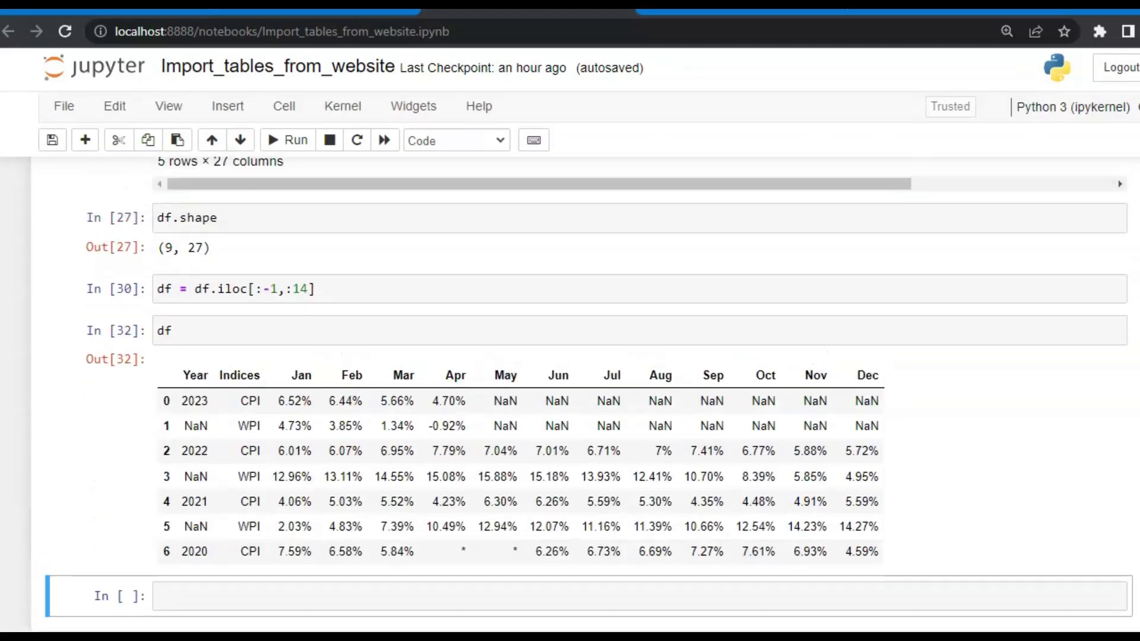
{"action": "scroll", "coordinate": [570, 393], "scroll_direction": "up", "scroll_amount": 2}
{"action": "scroll", "coordinate": [571, 392], "scroll_direction": "up", "scroll_amount": 2}
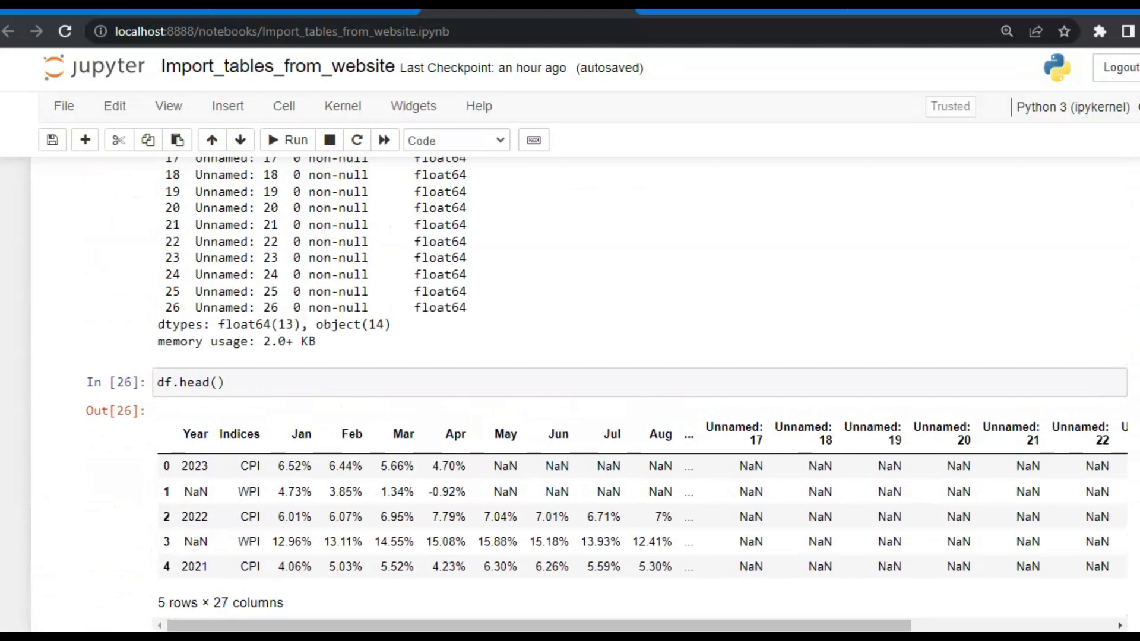
{"action": "scroll", "coordinate": [570, 392], "scroll_direction": "up", "scroll_amount": 1}
{"action": "scroll", "coordinate": [571, 393], "scroll_direction": "up", "scroll_amount": 1}
{"action": "scroll", "coordinate": [570, 392], "scroll_direction": "up", "scroll_amount": 1}
{"action": "scroll", "coordinate": [570, 392], "scroll_direction": "up", "scroll_amount": 2}
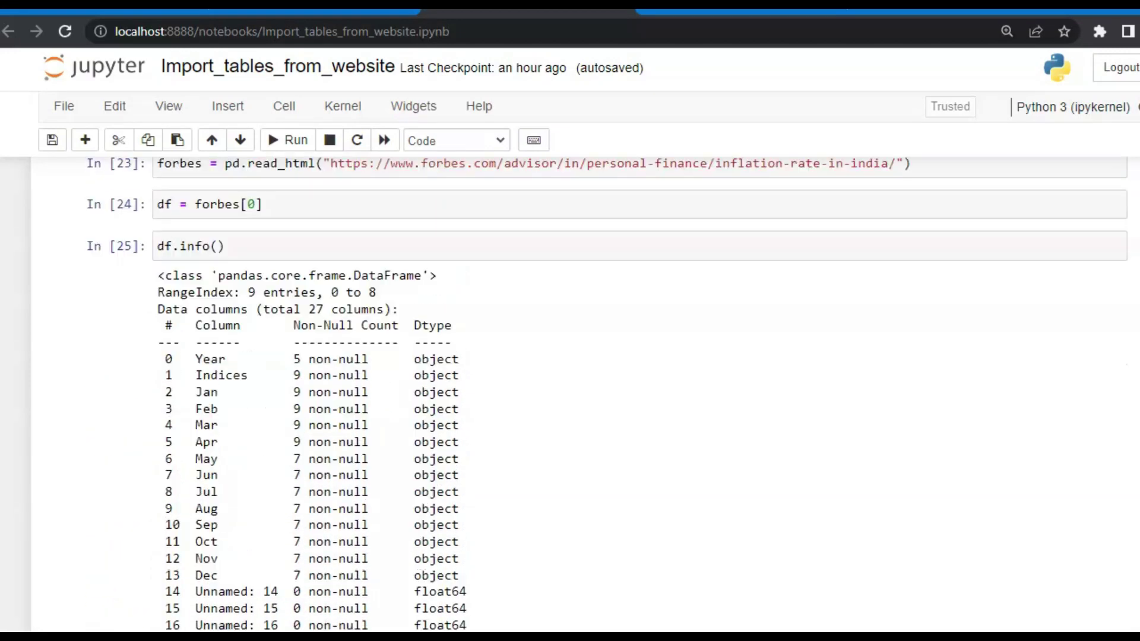
{"action": "scroll", "coordinate": [570, 393], "scroll_direction": "up", "scroll_amount": 1}
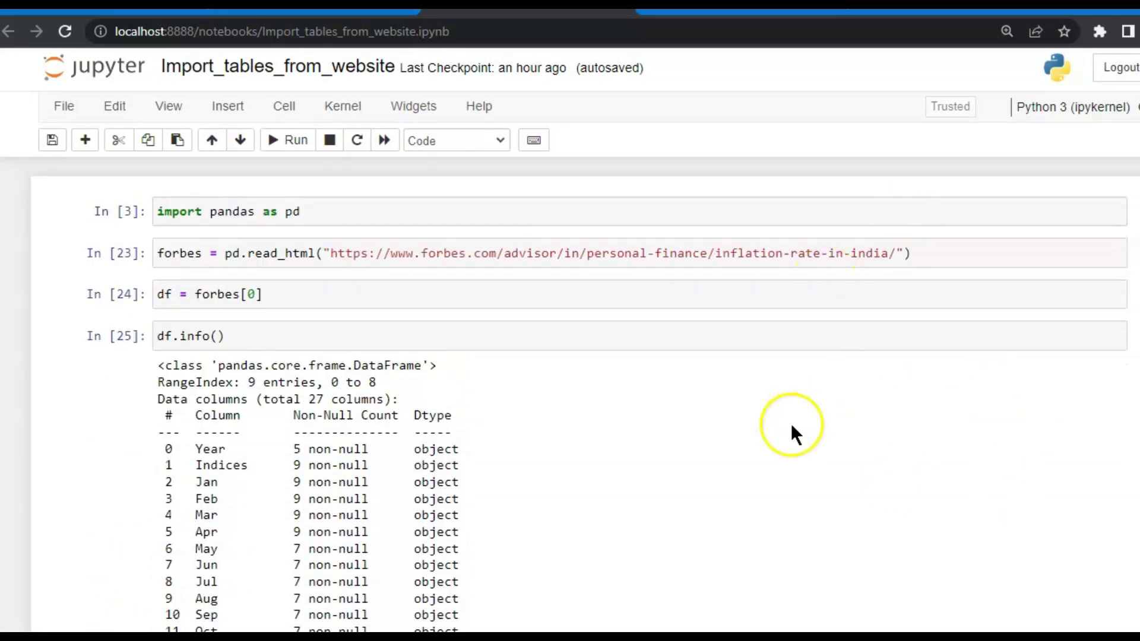